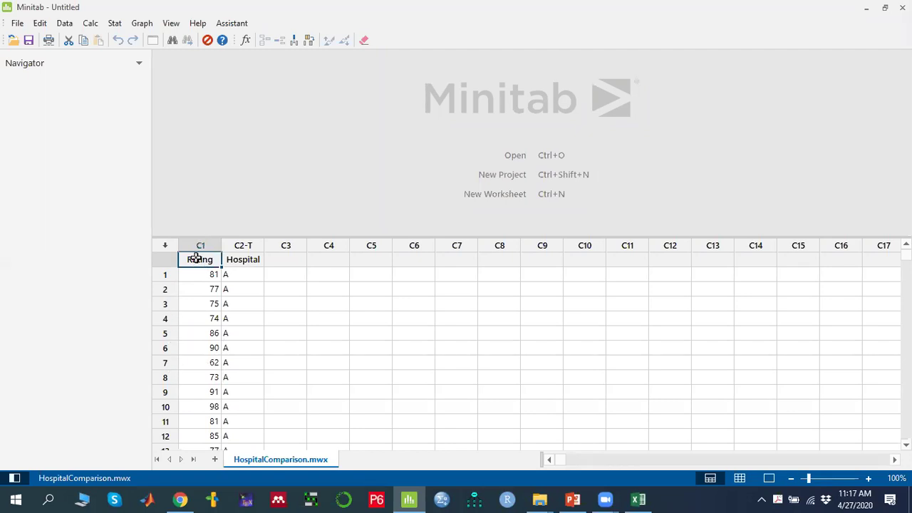
Run an Anderson-Darling normality test on the Rating column with no percentile lines
click(113, 23)
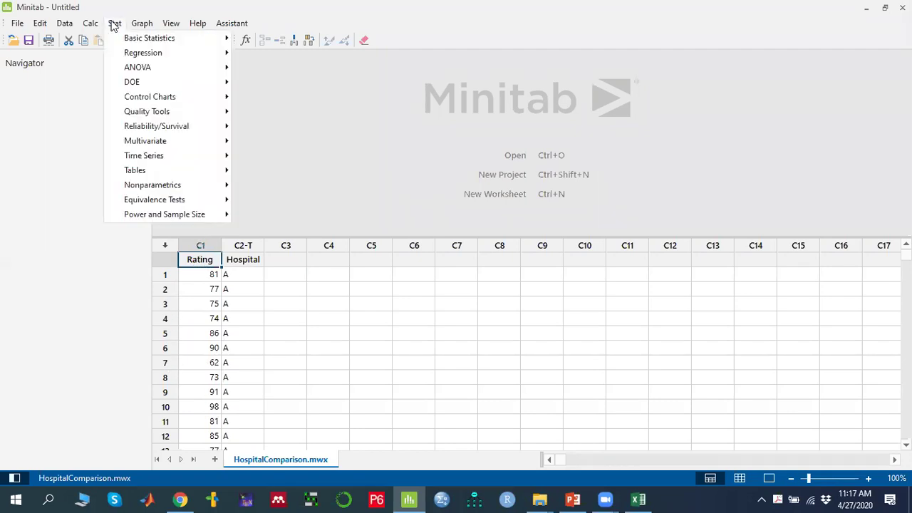
mouse_move(141, 23)
mouse_move(185, 34)
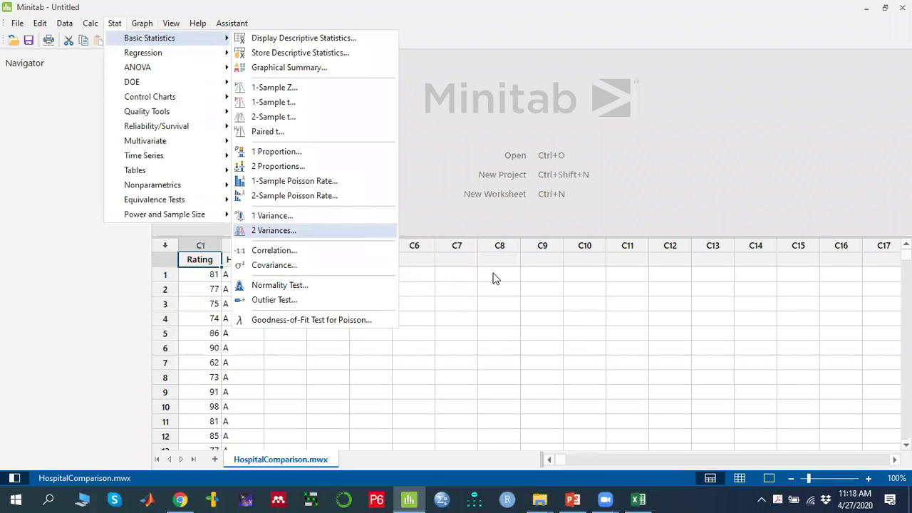
click(390, 285)
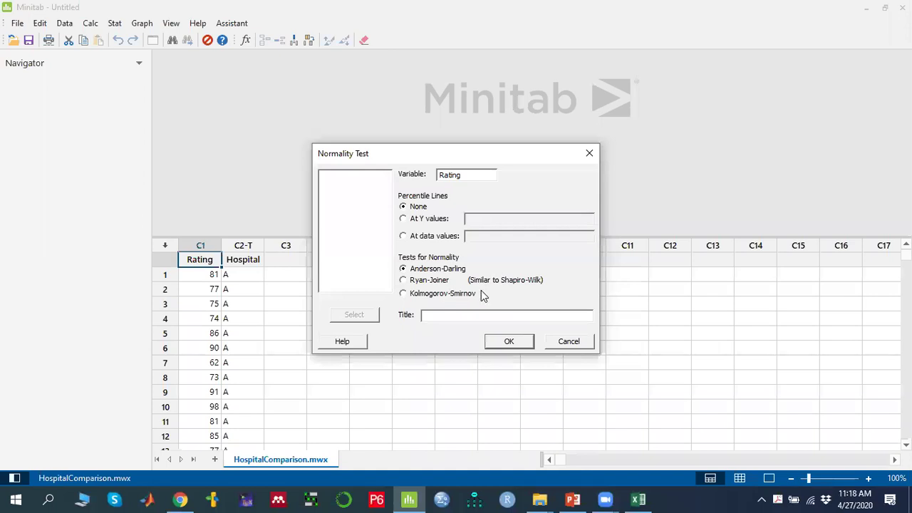
click(508, 342)
Enlarge the output area and examine the probability plot of Rating, including its fit line and statistics
drag(460, 238, 470, 309)
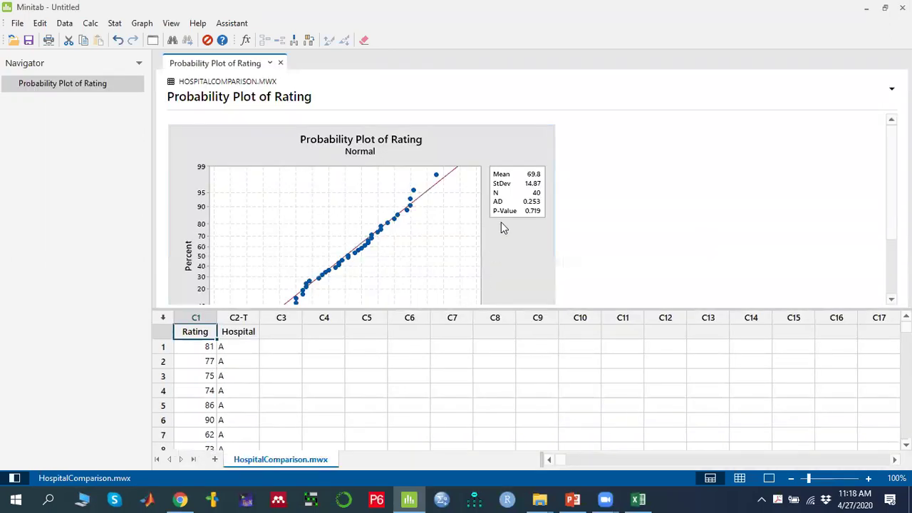
scroll(501, 226, down, 3)
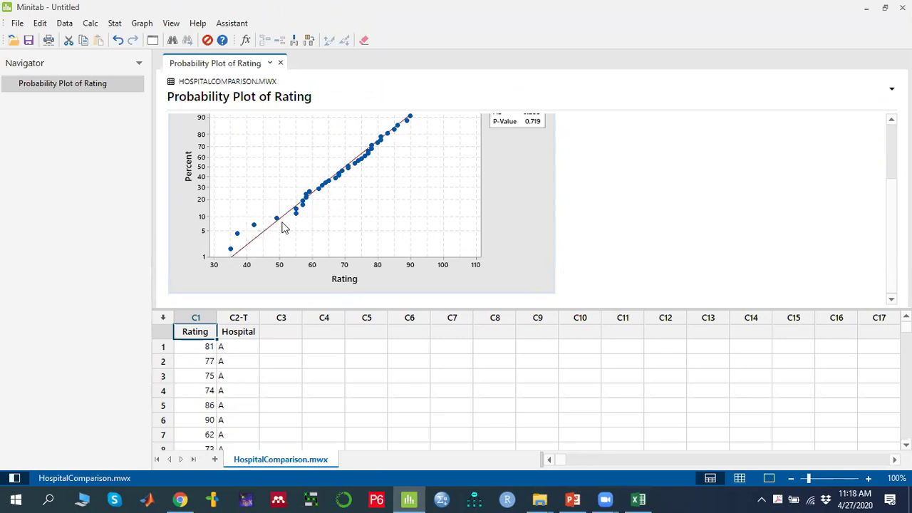
scroll(313, 255, up, 2)
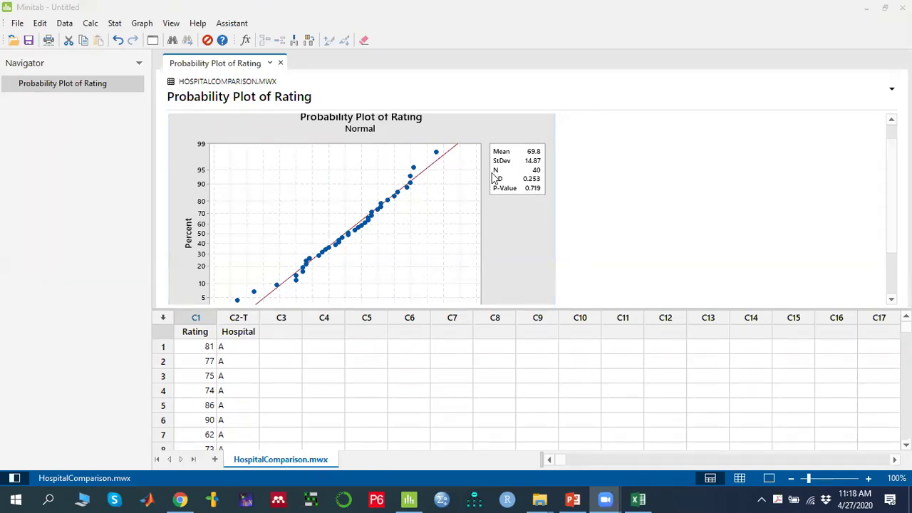
Circle the plot's P-value, handwrite "P-value ≥ α" and "0.719 ≥ 0.05" beside it, and clear the annotations
drag(553, 183, 562, 175)
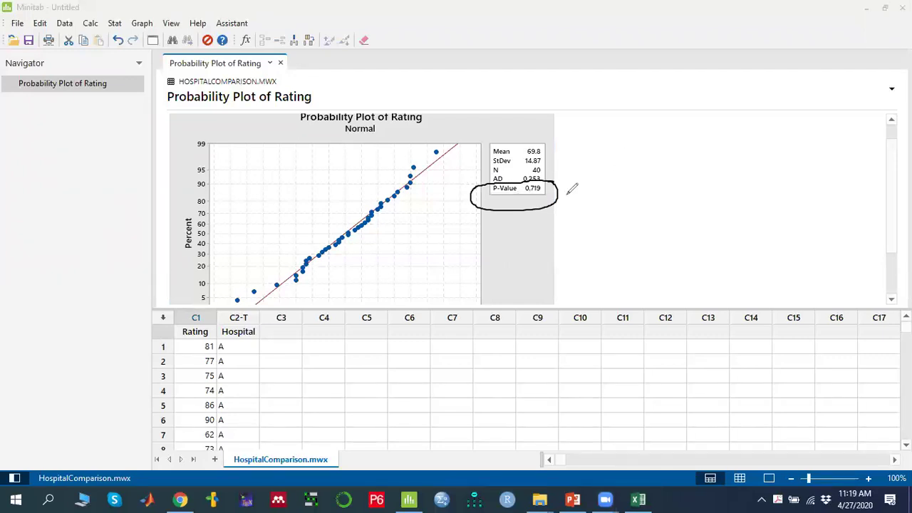
mouse_move(598, 159)
mouse_down()
mouse_move(596, 173)
mouse_move(645, 178)
mouse_move(701, 153)
mouse_move(712, 169)
mouse_move(760, 184)
mouse_move(807, 162)
mouse_move(816, 185)
mouse_up()
drag(794, 147, 857, 130)
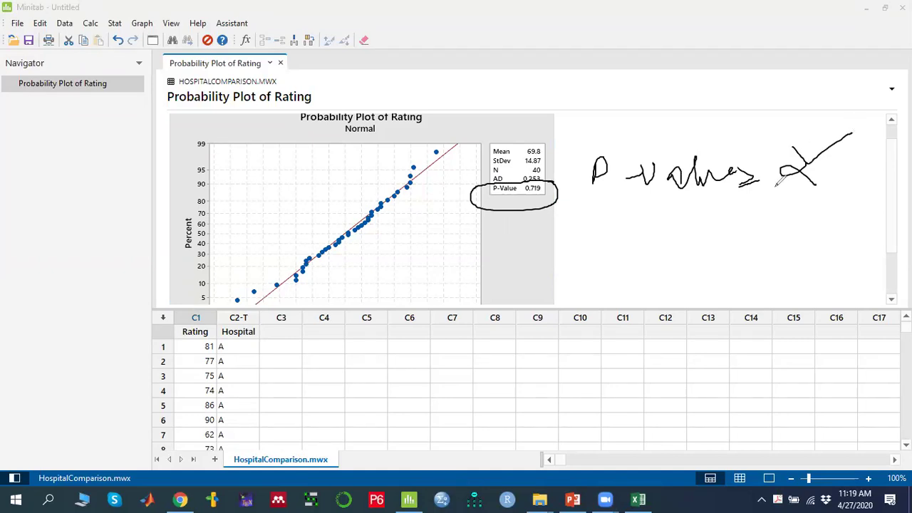
mouse_move(599, 228)
mouse_down()
mouse_move(613, 234)
mouse_move(605, 227)
mouse_move(651, 220)
mouse_move(663, 239)
mouse_move(697, 225)
mouse_move(702, 249)
mouse_up()
mouse_move(717, 214)
mouse_down()
mouse_move(737, 220)
mouse_move(720, 238)
mouse_move(744, 241)
mouse_up()
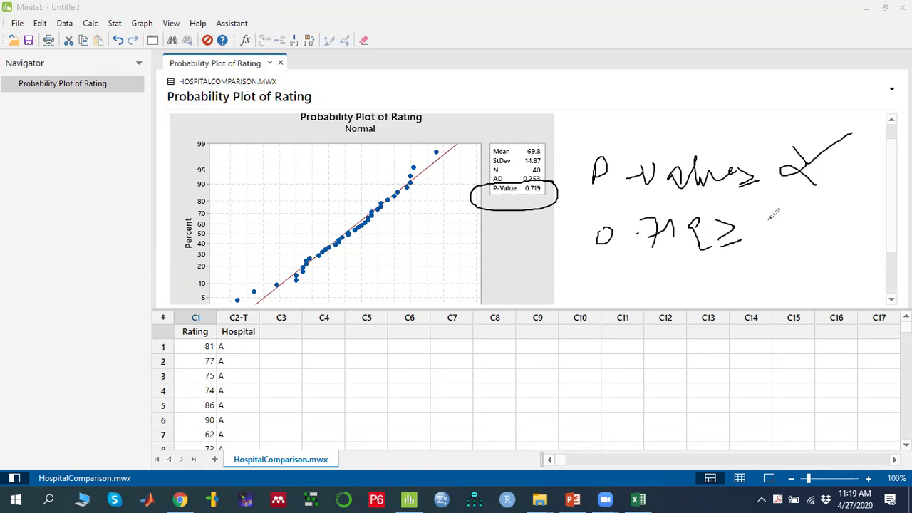
drag(823, 222, 859, 199)
drag(774, 248, 855, 246)
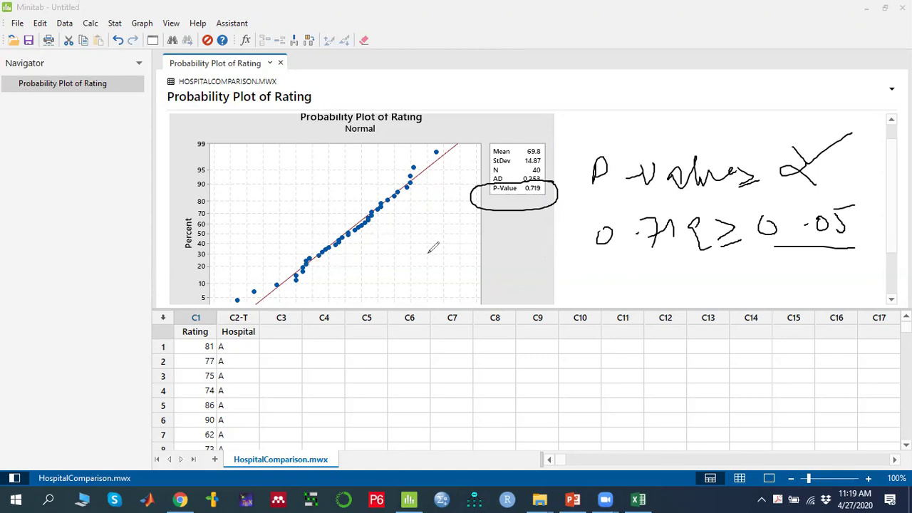
click(604, 69)
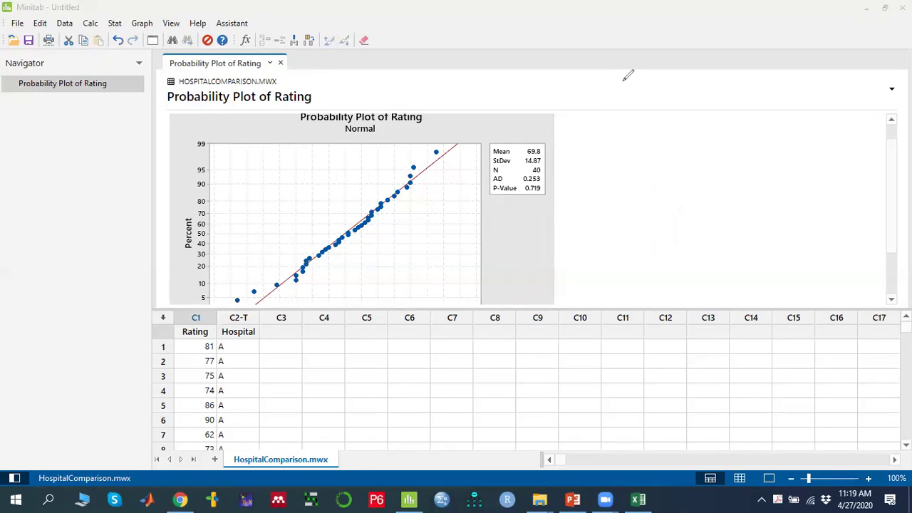
Switch to PowerPoint and review slide 13, temporarily marking the normality and equal-variances requirements
click(573, 499)
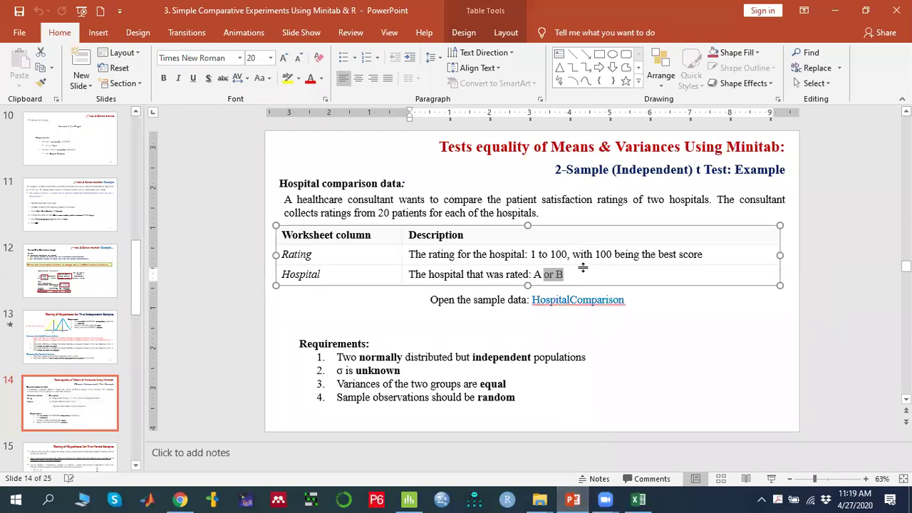
scroll(582, 267, up, 2)
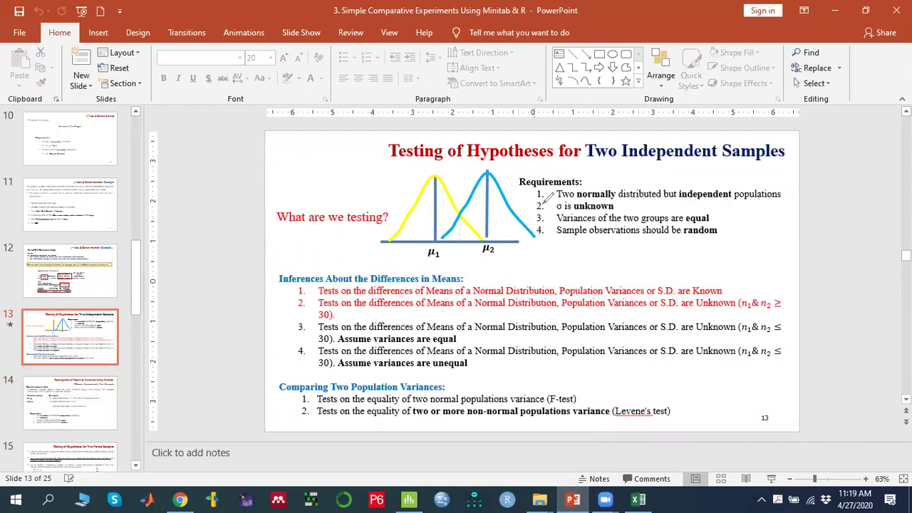
drag(544, 201, 591, 180)
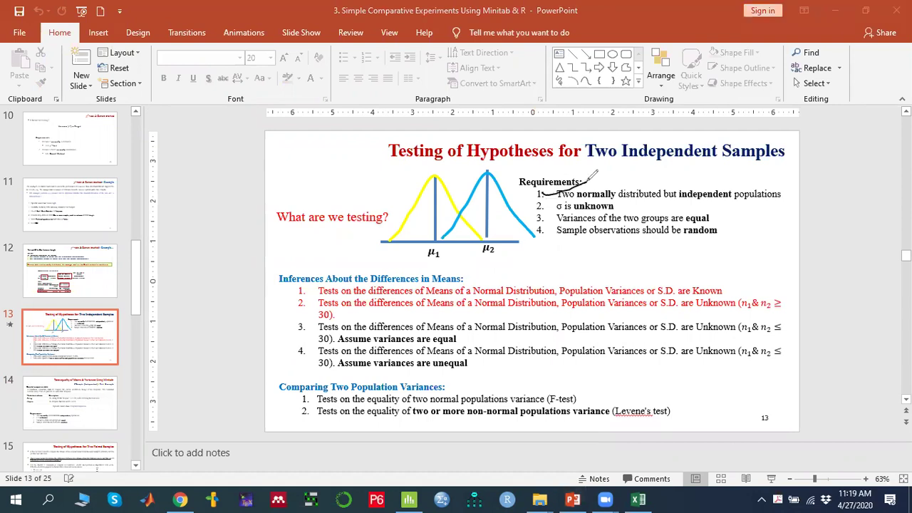
drag(557, 225, 720, 225)
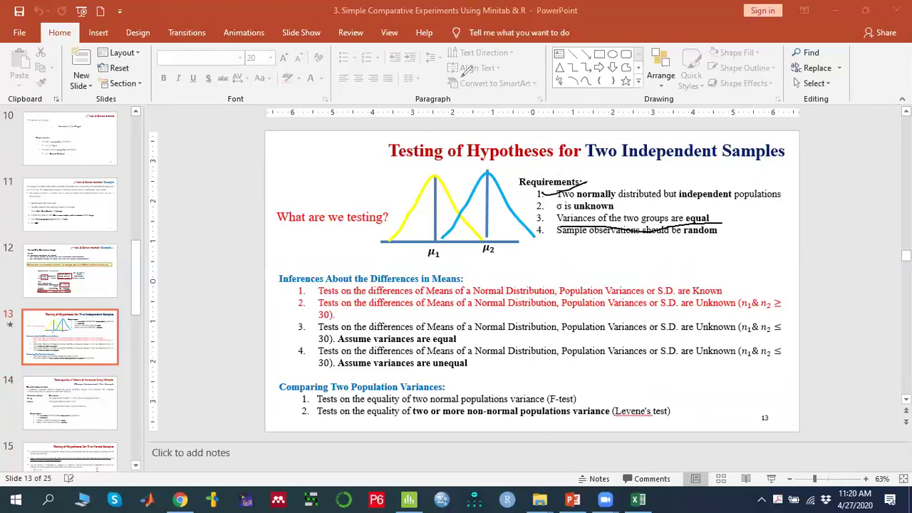
key(e)
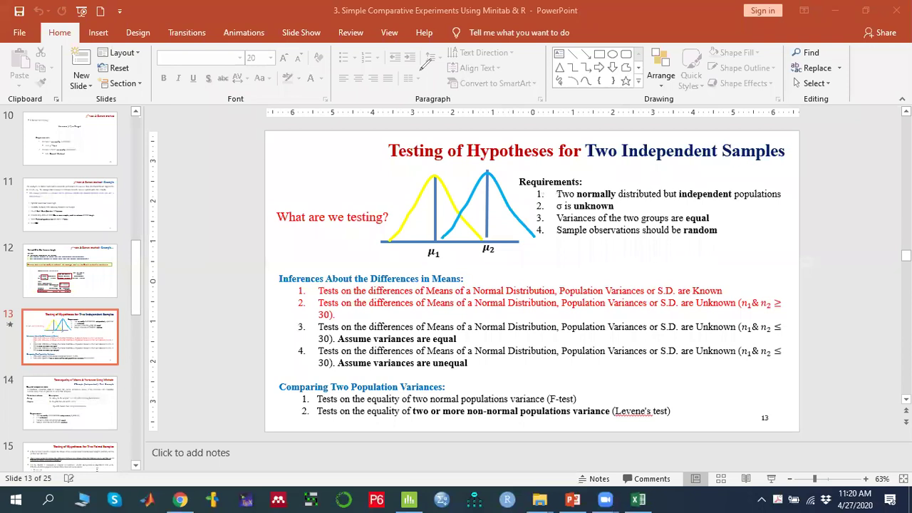
Switch back to Minitab and enlarge the worksheet area beneath the probability plot
click(410, 500)
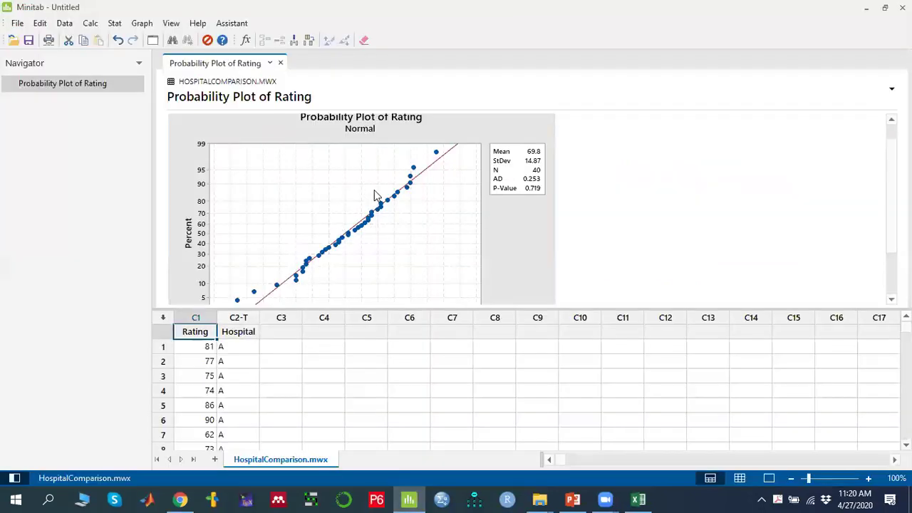
scroll(376, 195, down, 1)
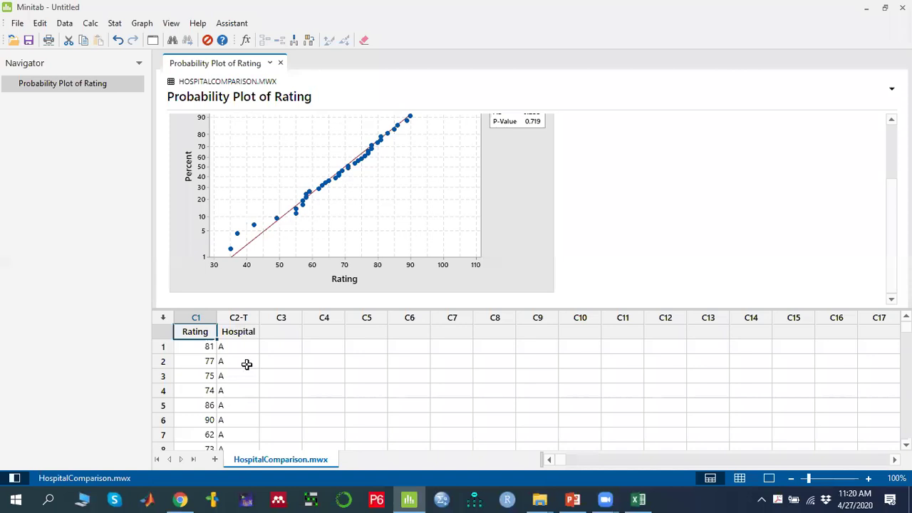
drag(283, 312, 288, 236)
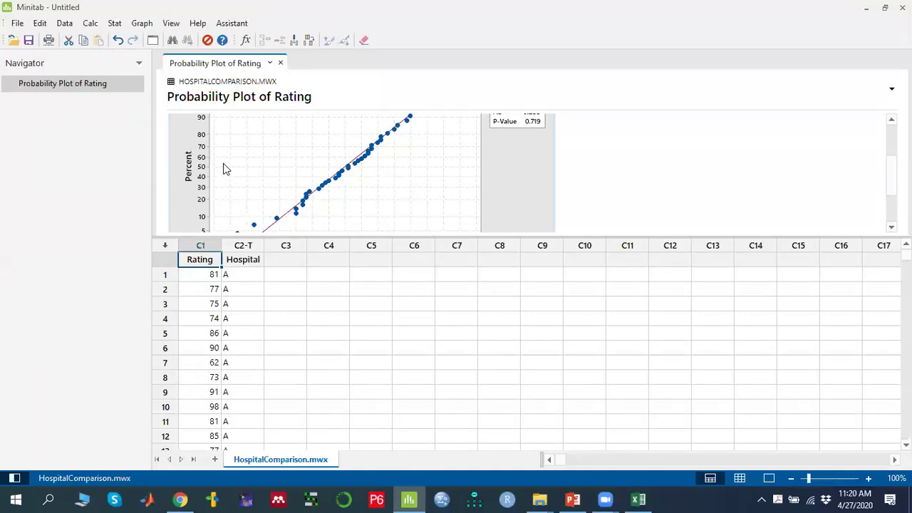
Set up a 2 Variances test with both samples in one column, using Rating as the samples and Hospital as the sample IDs
click(114, 25)
mouse_move(131, 42)
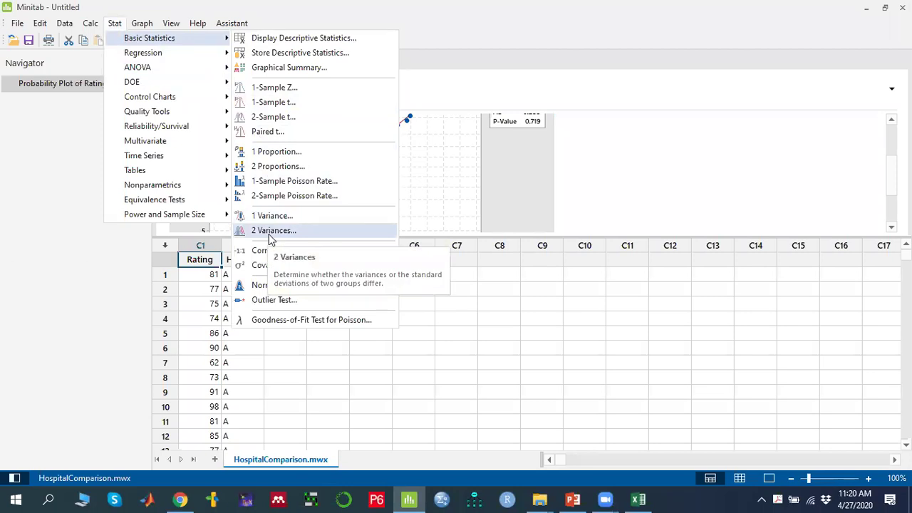
click(272, 231)
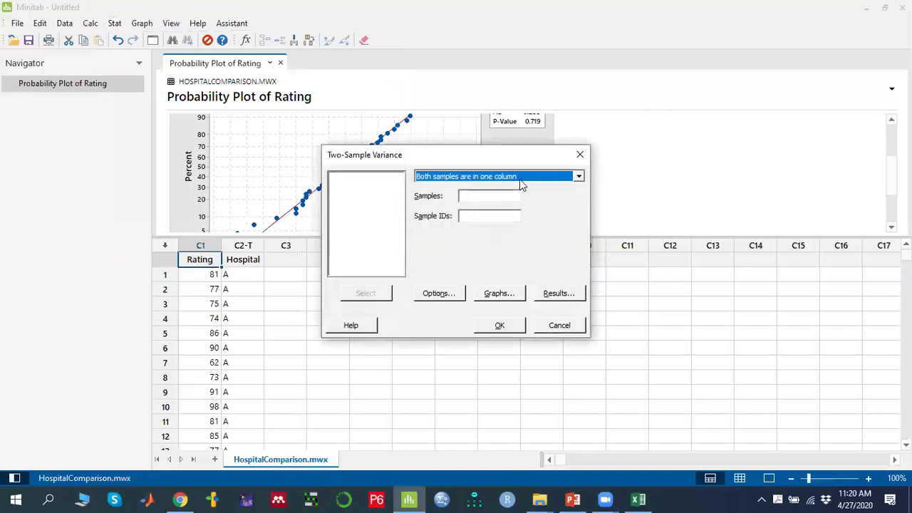
click(578, 177)
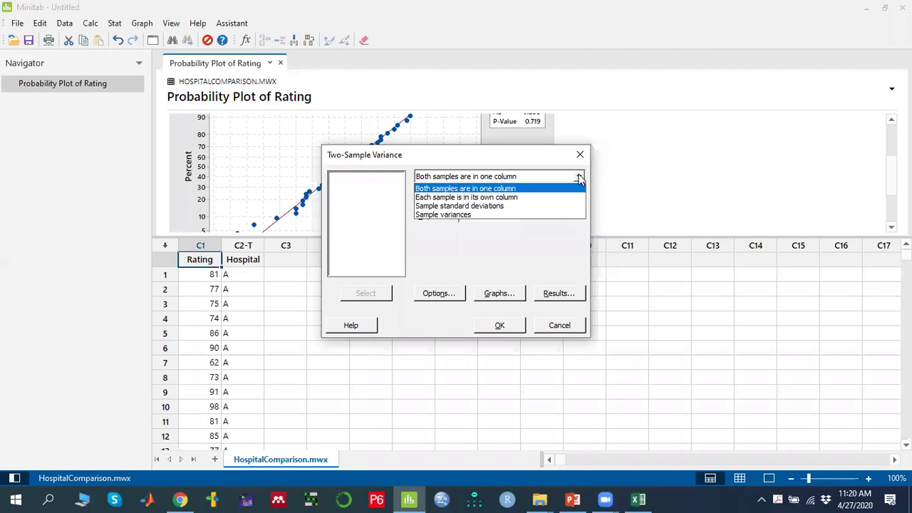
click(578, 177)
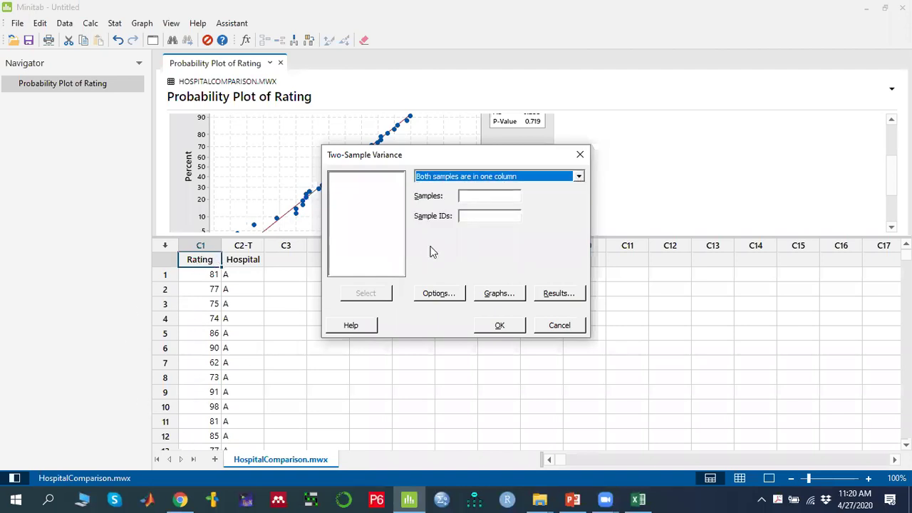
click(468, 196)
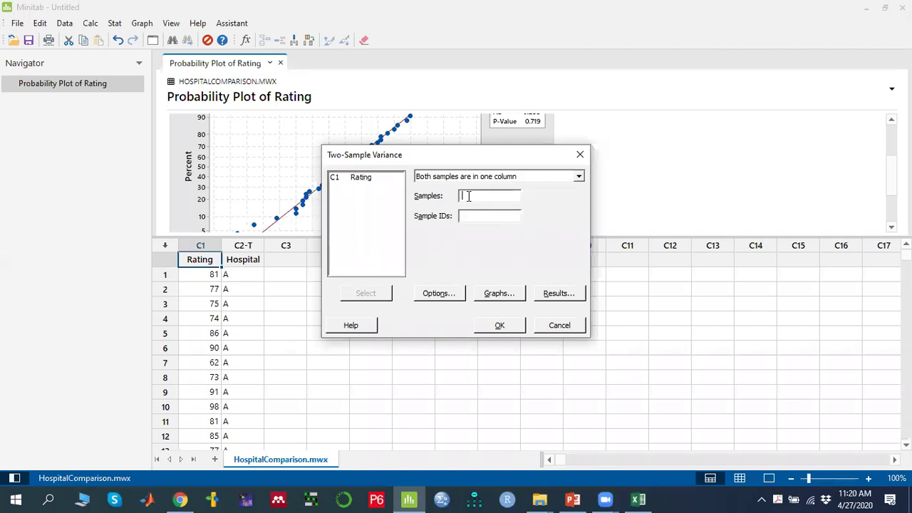
double_click(360, 177)
double_click(361, 186)
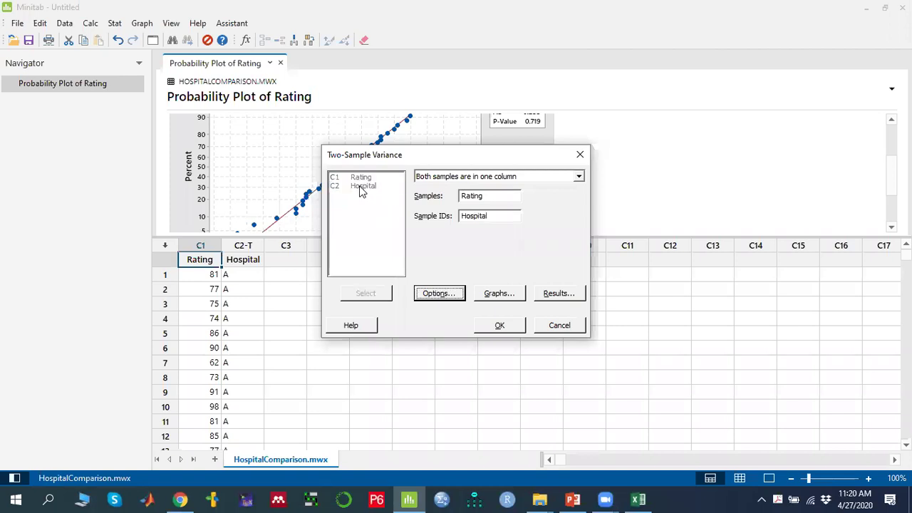
In the variance test options, set the ratio to (sample 1 variance) / (sample 2 variance) and point out the confidence level
click(439, 293)
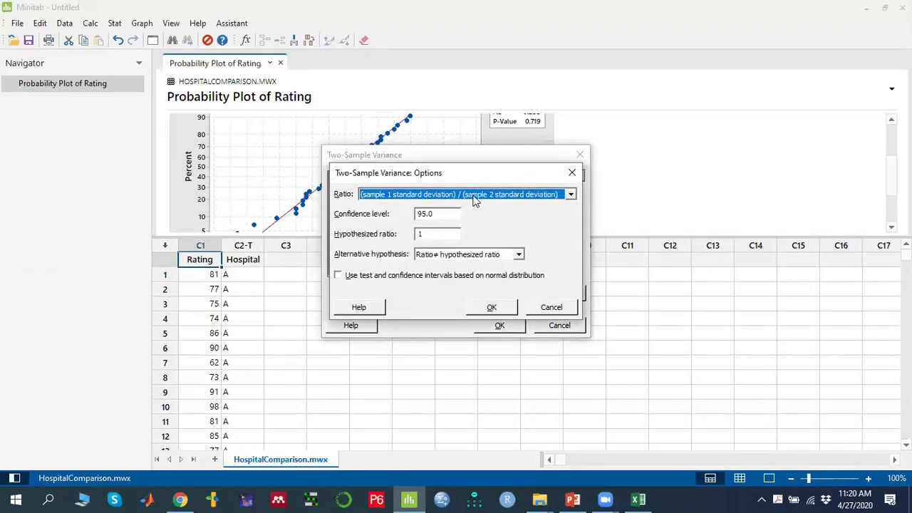
click(571, 195)
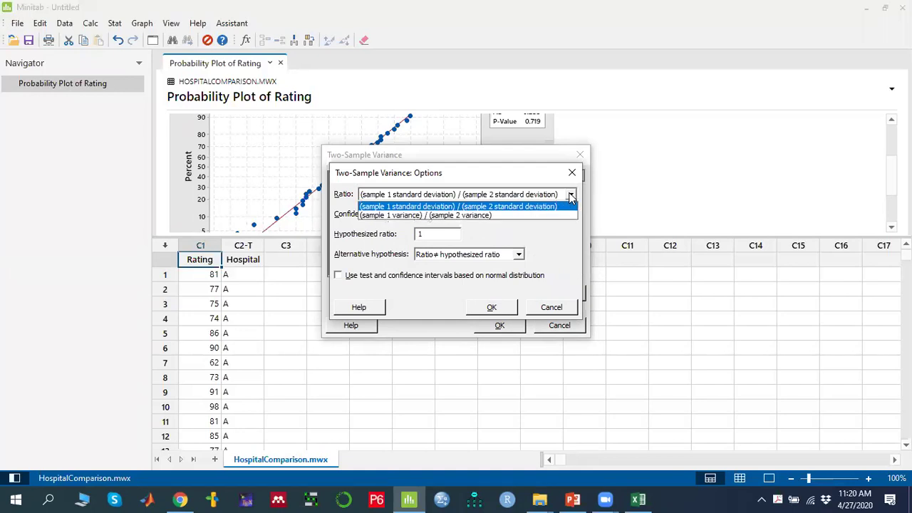
click(462, 216)
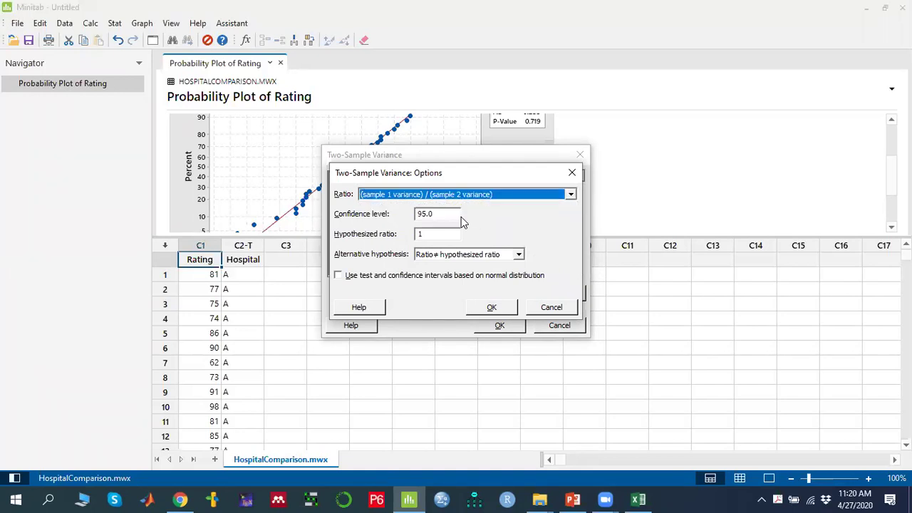
drag(434, 216, 409, 214)
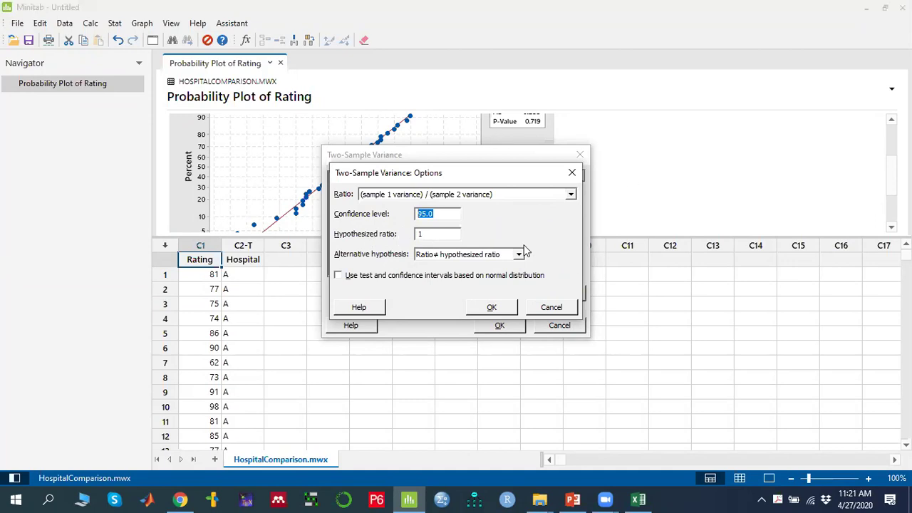
Handwrite the null hypothesis "H0: σ1²/σ2² = 1" as a screen annotation beside the options dialog
click(415, 144)
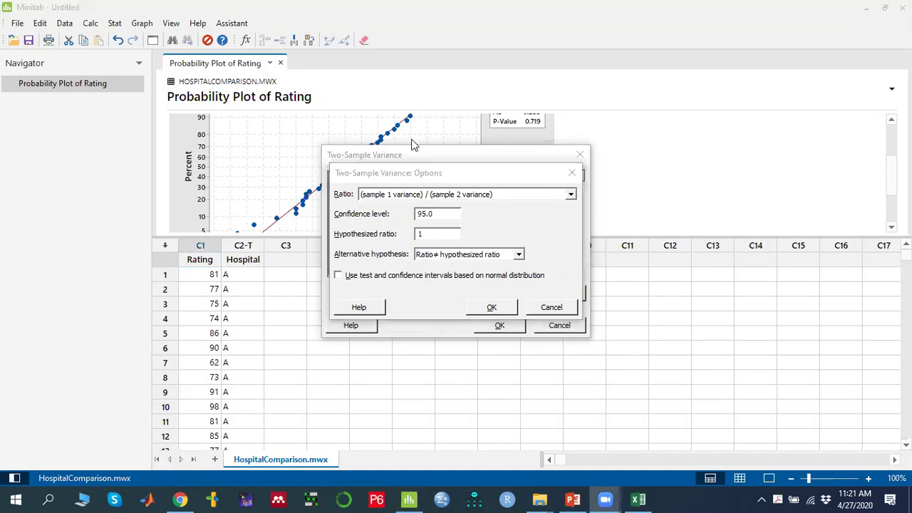
drag(651, 150, 652, 172)
drag(661, 150, 662, 172)
drag(648, 168, 683, 166)
click(707, 155)
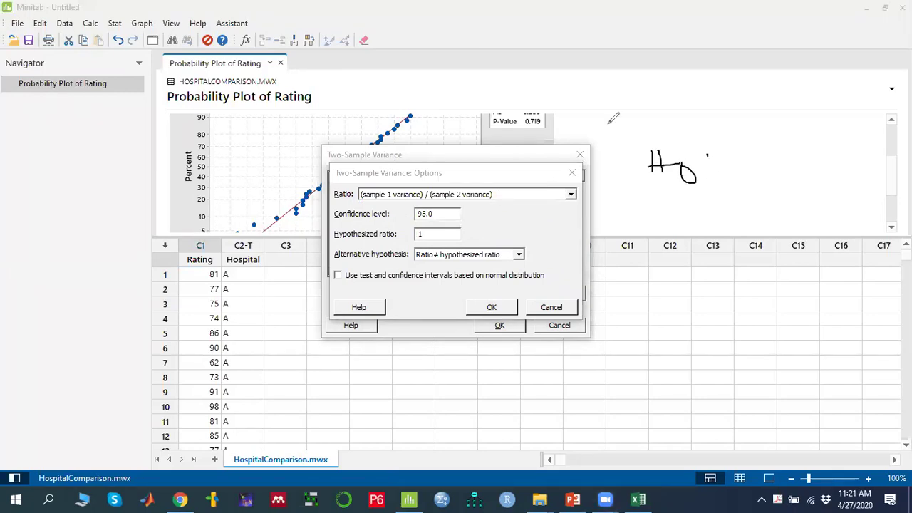
click(708, 169)
drag(741, 139, 774, 180)
mouse_move(761, 192)
mouse_down()
mouse_move(741, 205)
mouse_move(757, 224)
mouse_move(813, 173)
mouse_up()
drag(784, 188, 820, 182)
drag(829, 159, 827, 181)
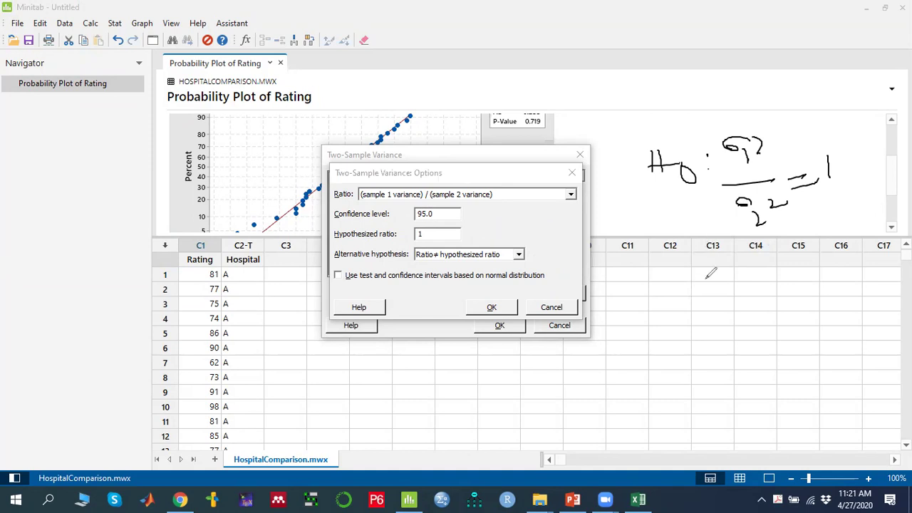
Handwrite the alternative hypothesis "H1: σ1²/σ2² ≠ 1" below the null hypothesis annotation
drag(692, 248, 728, 291)
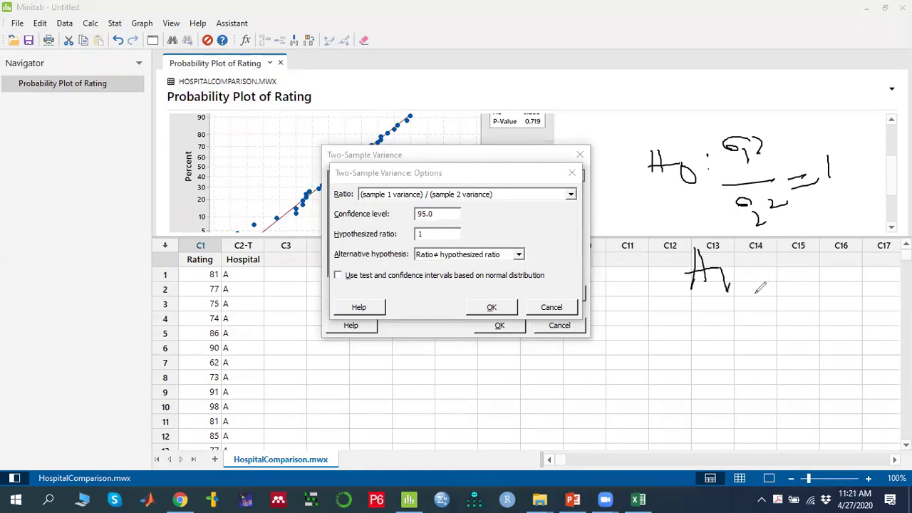
click(740, 264)
drag(748, 249, 784, 246)
drag(752, 273, 791, 269)
mouse_move(757, 292)
mouse_down()
mouse_move(793, 308)
mouse_move(809, 288)
mouse_up()
mouse_move(812, 263)
mouse_down()
mouse_move(862, 265)
mouse_move(838, 284)
mouse_up()
drag(871, 244, 870, 271)
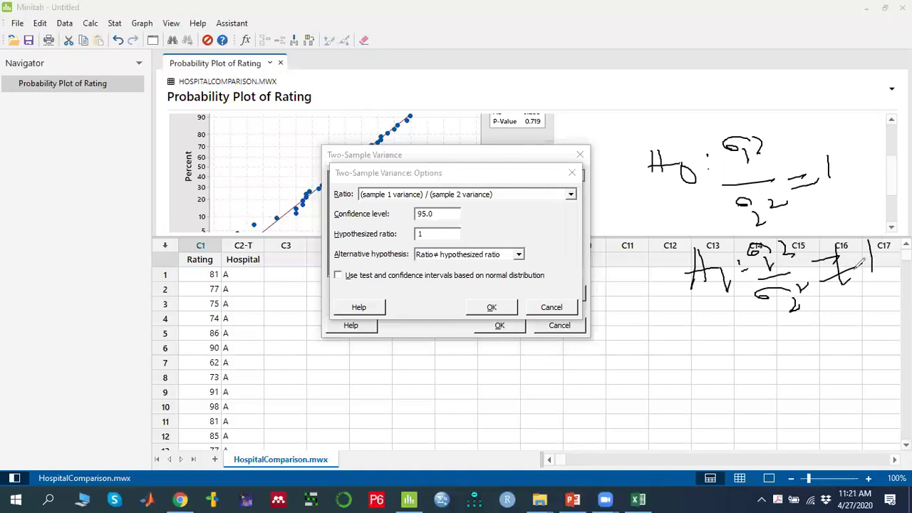
Circle the alternative hypothesis setting and put a check mark beside the hypothesized ratio of 1
mouse_move(529, 244)
mouse_down()
mouse_move(406, 252)
mouse_move(508, 255)
mouse_move(511, 246)
mouse_up()
drag(428, 237, 476, 222)
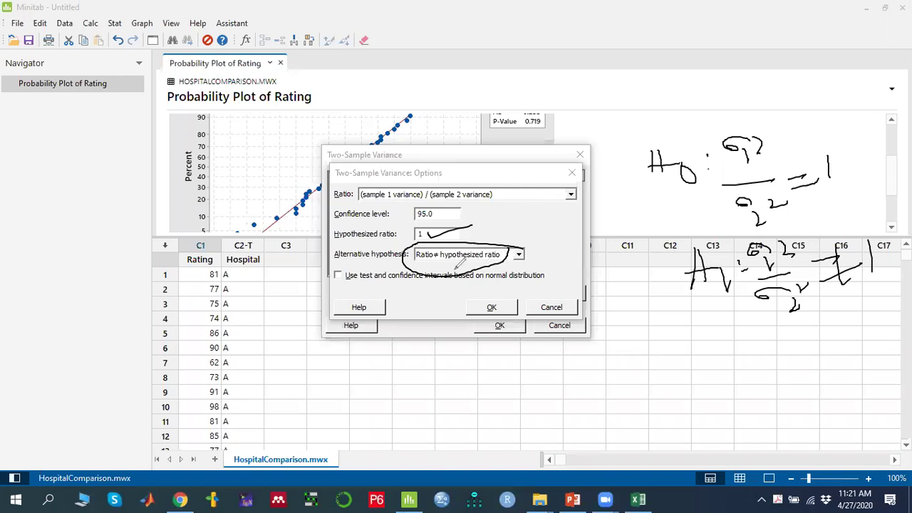
Clear the handwritten hypothesis annotations, underline the option for tests based on normal distribution, and erase the underline
drag(829, 152, 853, 130)
click(617, 70)
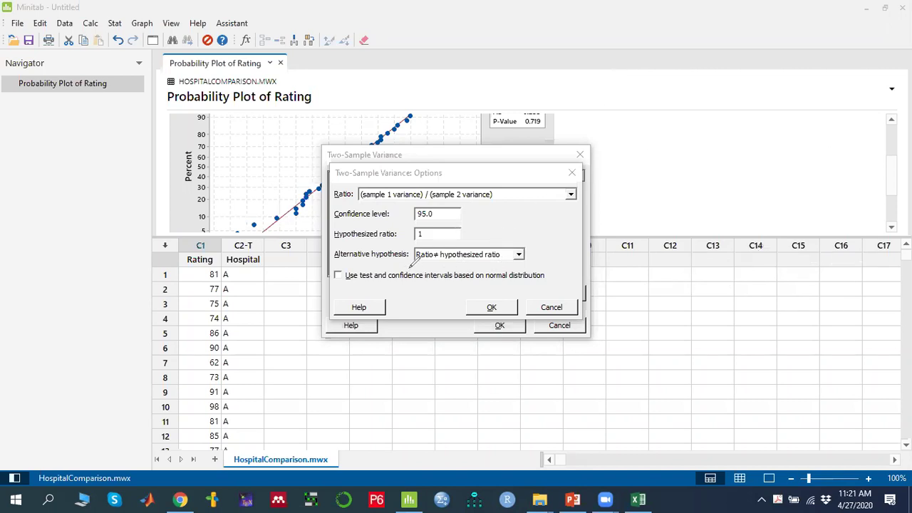
drag(343, 289, 553, 280)
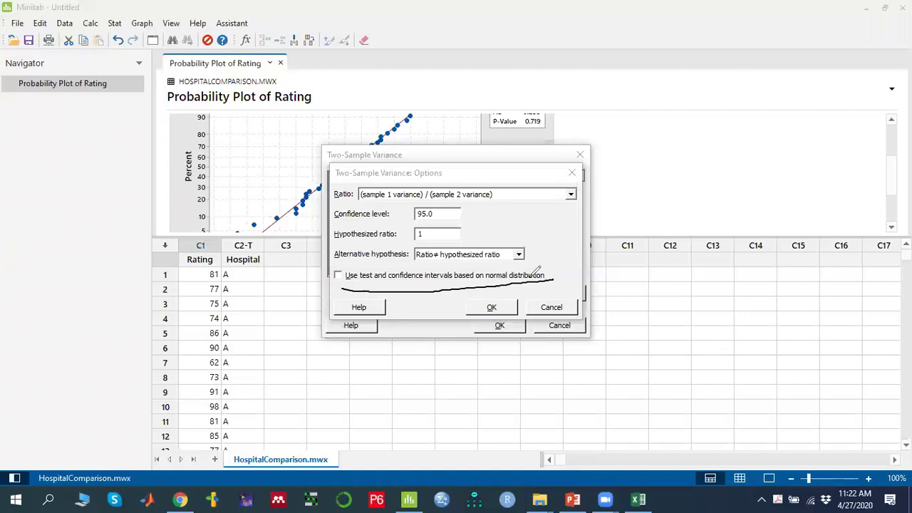
click(605, 79)
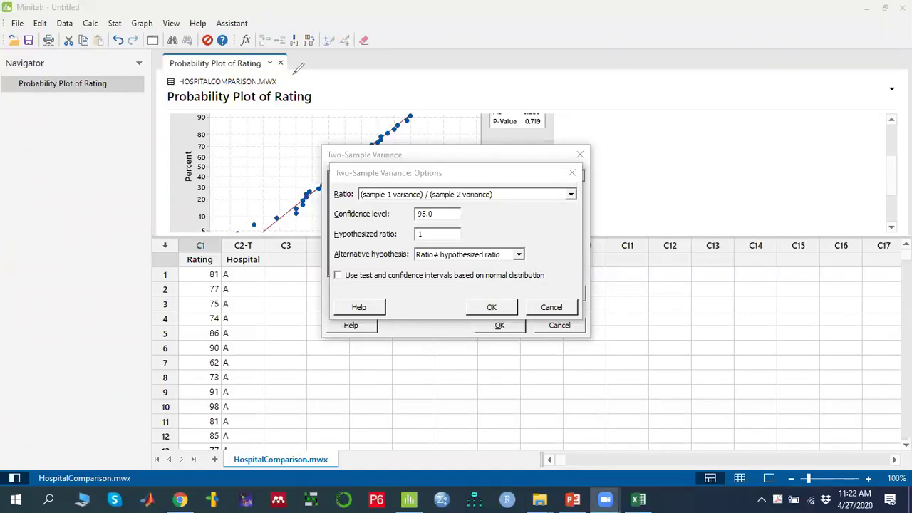
Enable the test and confidence intervals based on normal distribution, keep only the summary plot, and run the two-sample variance test
click(339, 279)
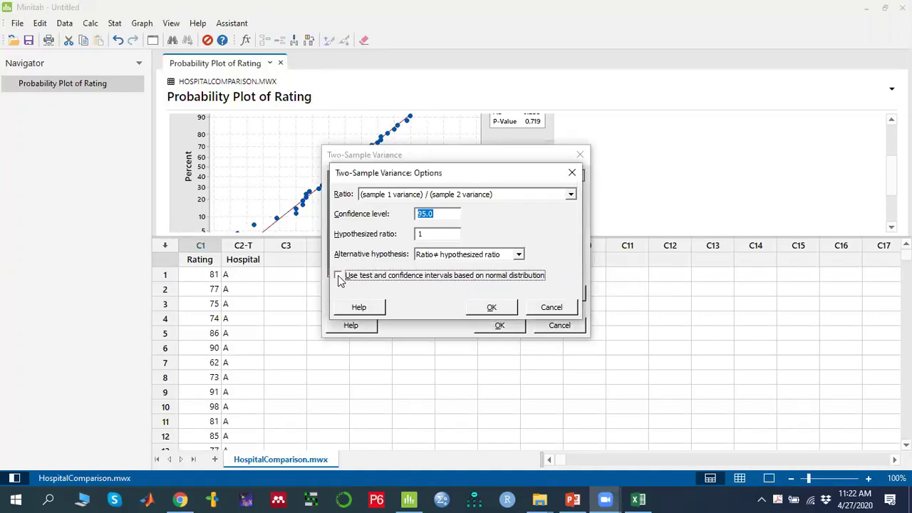
click(339, 279)
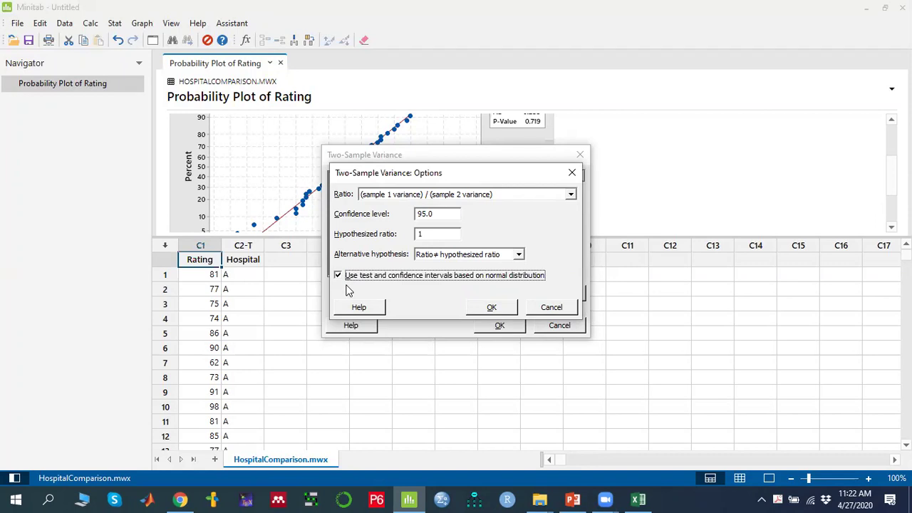
click(339, 278)
click(491, 308)
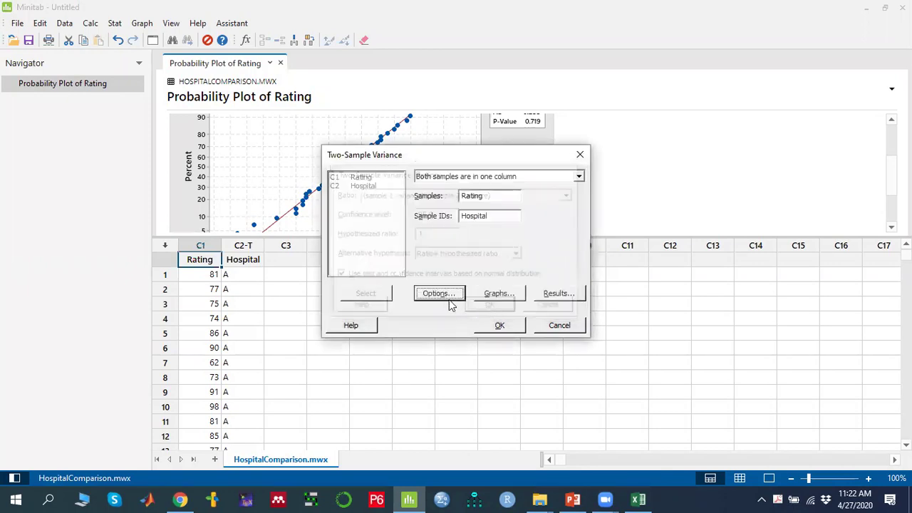
click(499, 294)
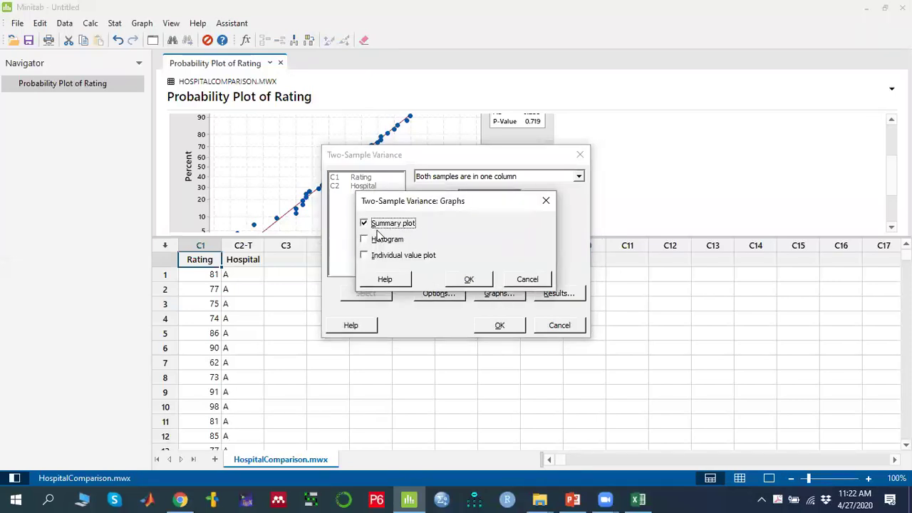
click(467, 279)
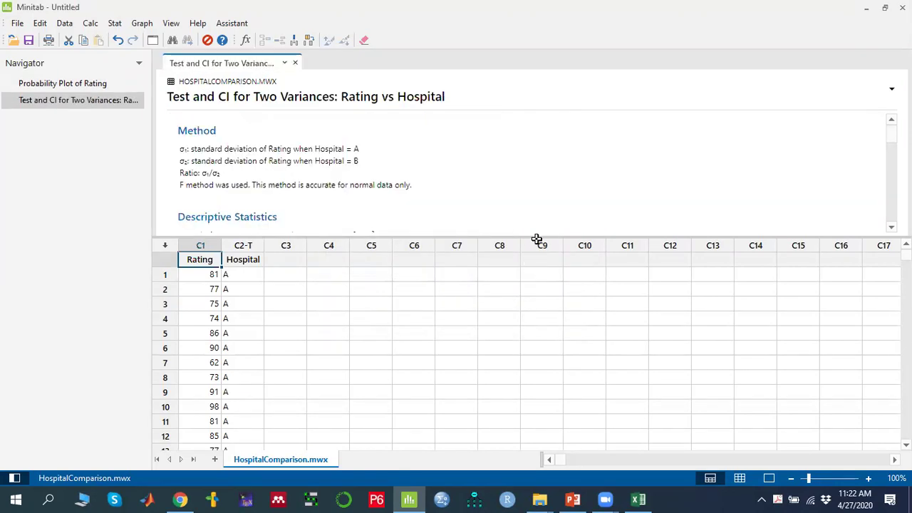
Enlarge the output area and circle the hypotheses and the P-Value in the Test section of the two-variances results
drag(535, 329, 534, 345)
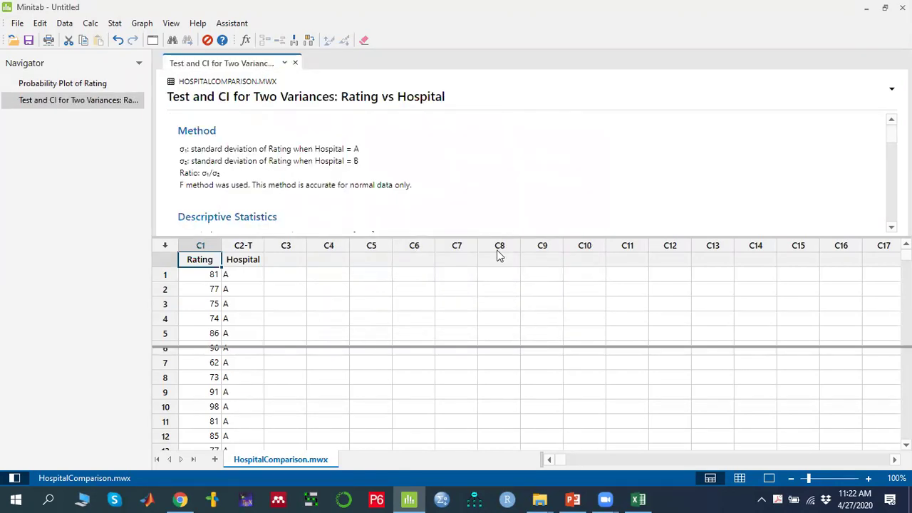
scroll(458, 246, down, 3)
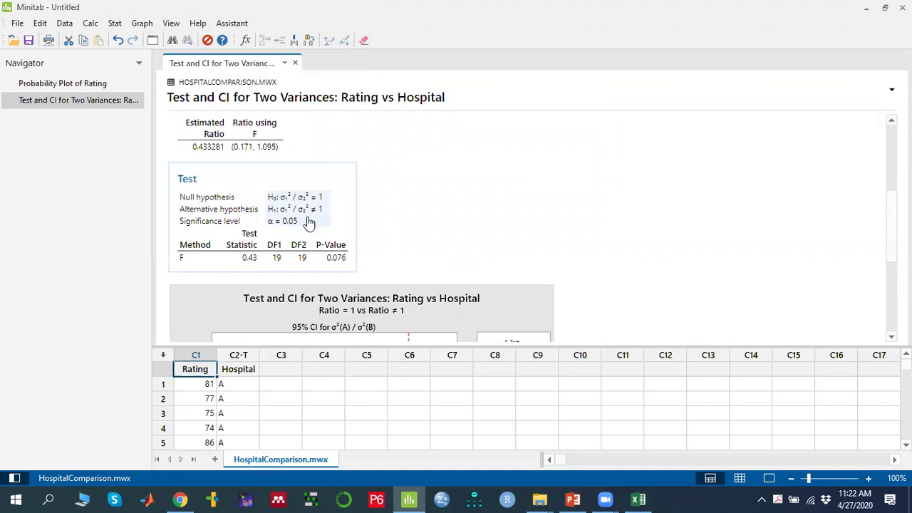
scroll(312, 221, up, 2)
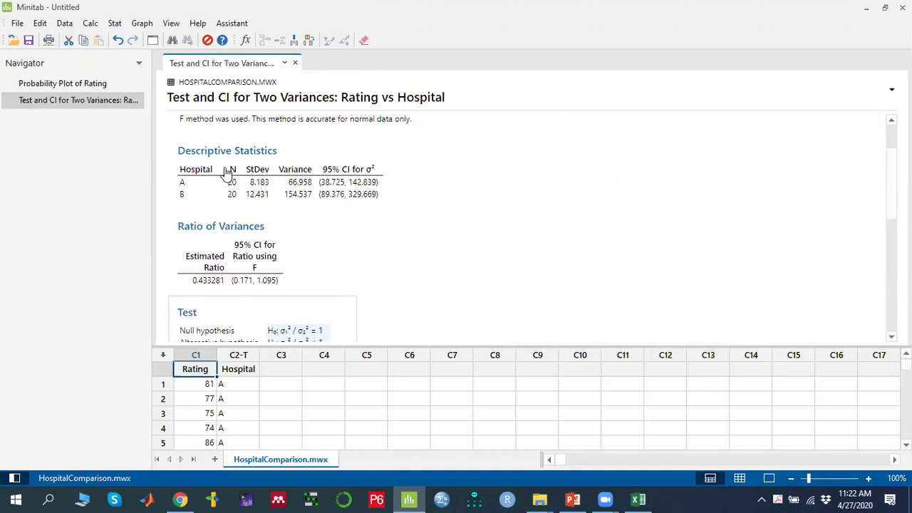
scroll(275, 246, down, 4)
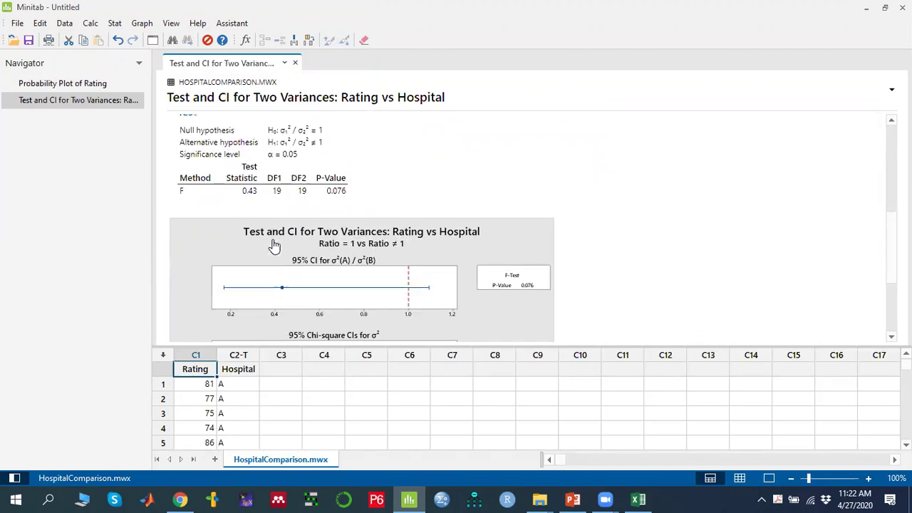
scroll(371, 214, up, 1)
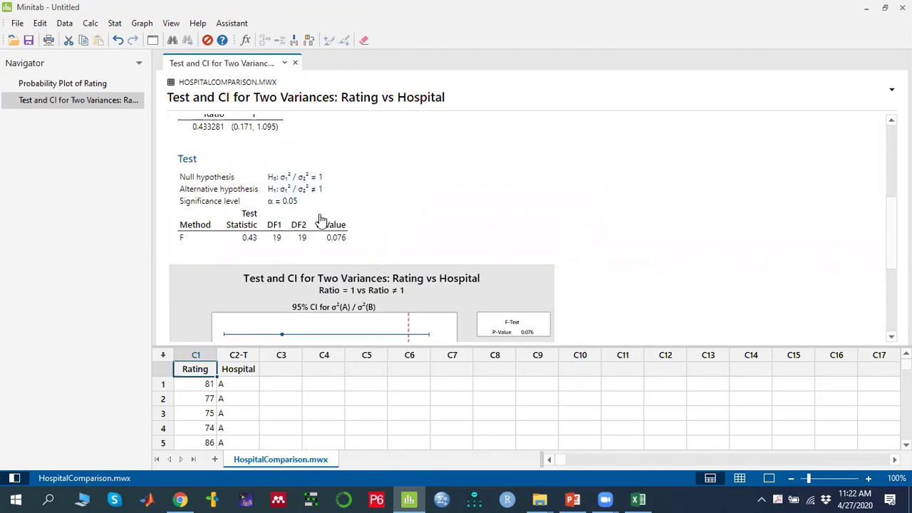
scroll(424, 75, up, 1)
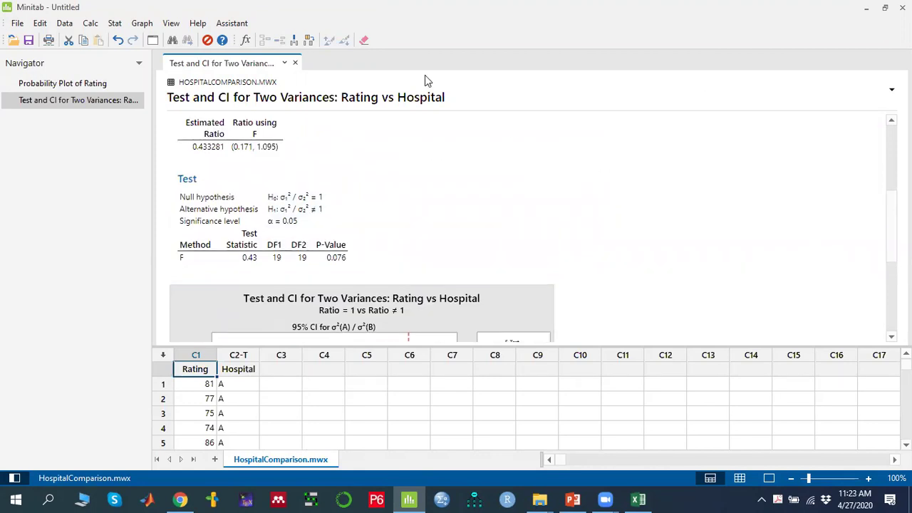
mouse_move(336, 193)
mouse_down()
mouse_move(208, 180)
mouse_move(222, 222)
mouse_move(268, 225)
mouse_up()
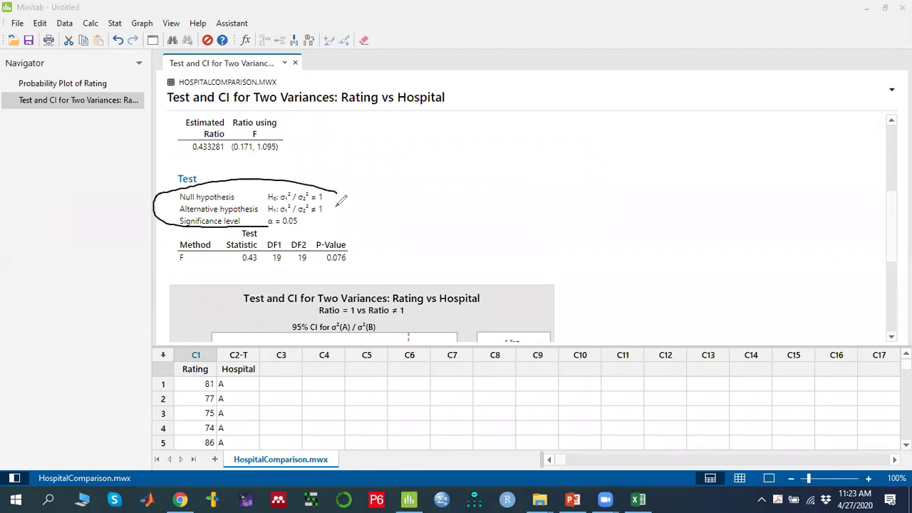
mouse_move(365, 240)
mouse_down()
mouse_move(308, 265)
mouse_move(356, 277)
mouse_move(362, 247)
mouse_up()
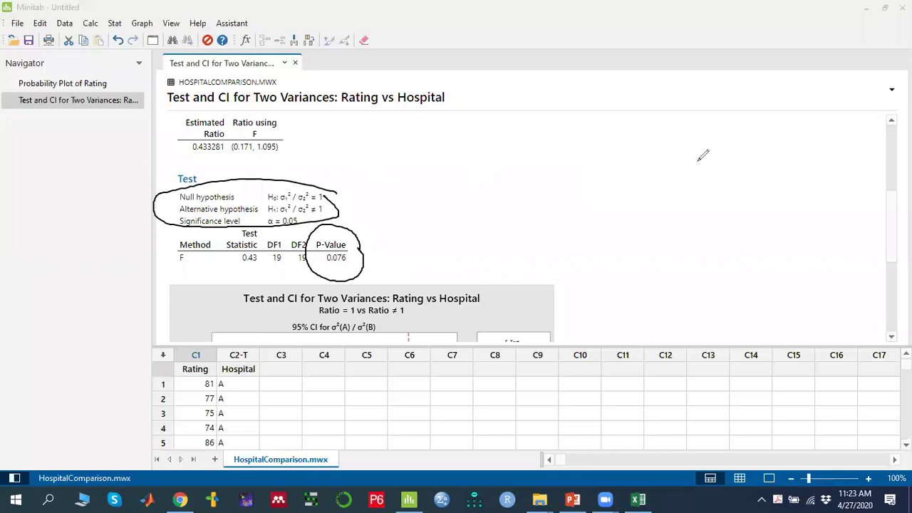
Handwrite "P-value ≥ α" and "0.076 ≥ 5%" as screen annotations beside the test results and add a check mark
mouse_move(727, 152)
mouse_down()
mouse_move(728, 180)
mouse_move(739, 179)
mouse_up()
drag(745, 178, 761, 205)
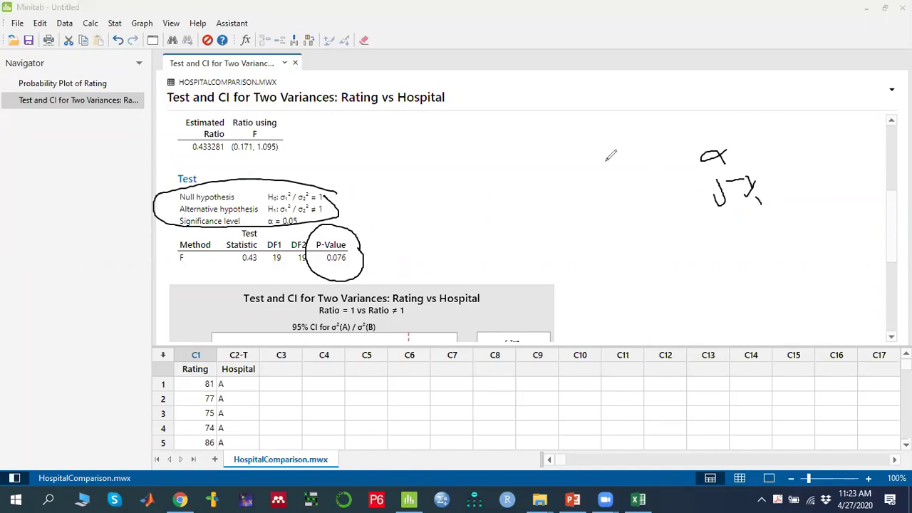
mouse_move(519, 151)
mouse_down()
mouse_move(513, 184)
mouse_move(522, 165)
mouse_move(556, 175)
mouse_up()
mouse_move(560, 166)
mouse_down()
mouse_move(593, 172)
mouse_move(603, 155)
mouse_move(657, 179)
mouse_up()
drag(544, 224, 553, 225)
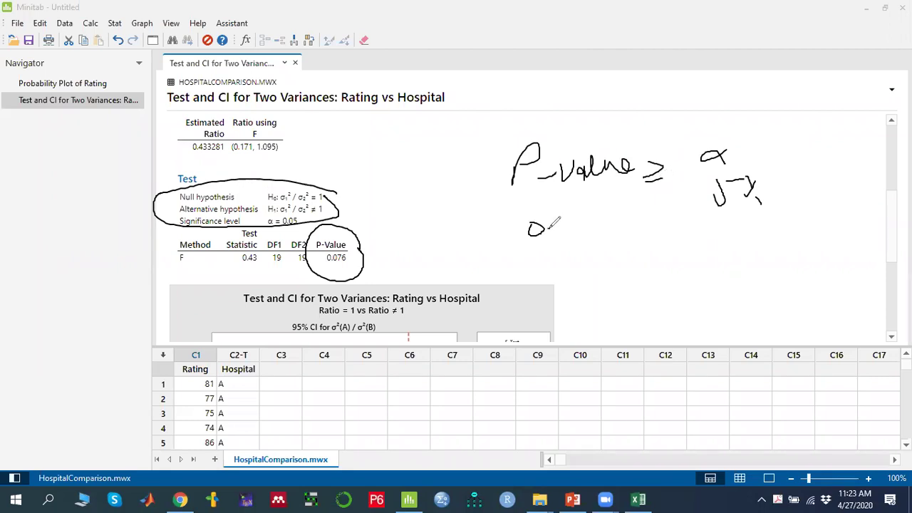
drag(646, 207, 637, 229)
mouse_move(671, 194)
mouse_down()
mouse_move(675, 213)
mouse_move(706, 213)
mouse_up()
drag(754, 171, 798, 155)
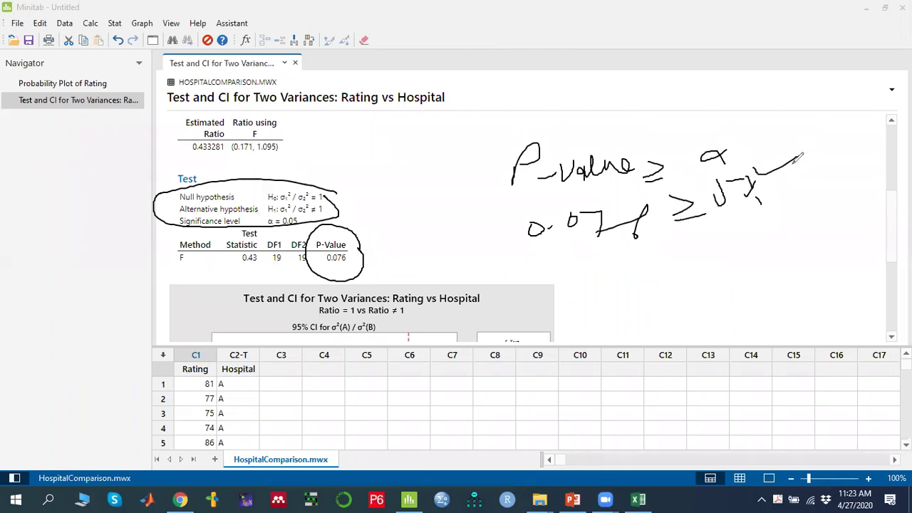
Box the handwritten p-value comparison, put a check mark beside the circled hypotheses, and clear all annotations
mouse_move(511, 229)
mouse_down()
mouse_move(836, 158)
mouse_move(838, 230)
mouse_up()
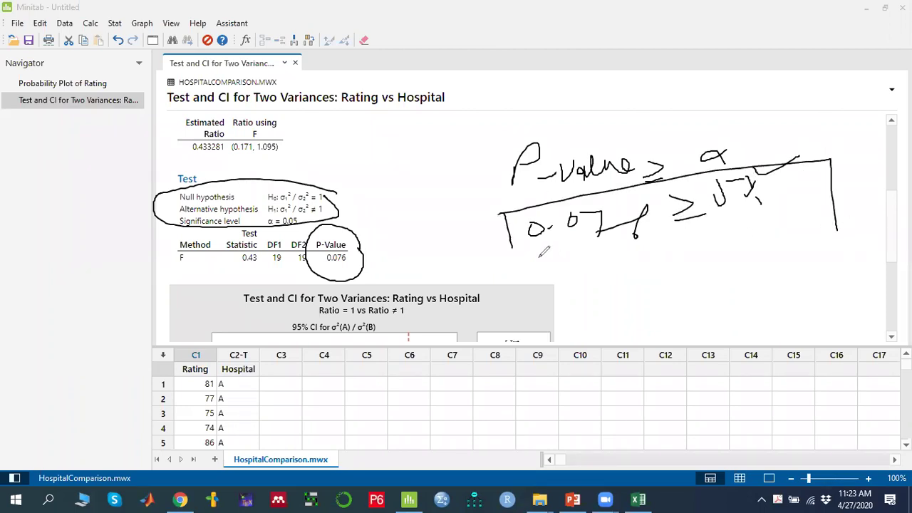
drag(536, 257, 838, 229)
drag(339, 205, 393, 187)
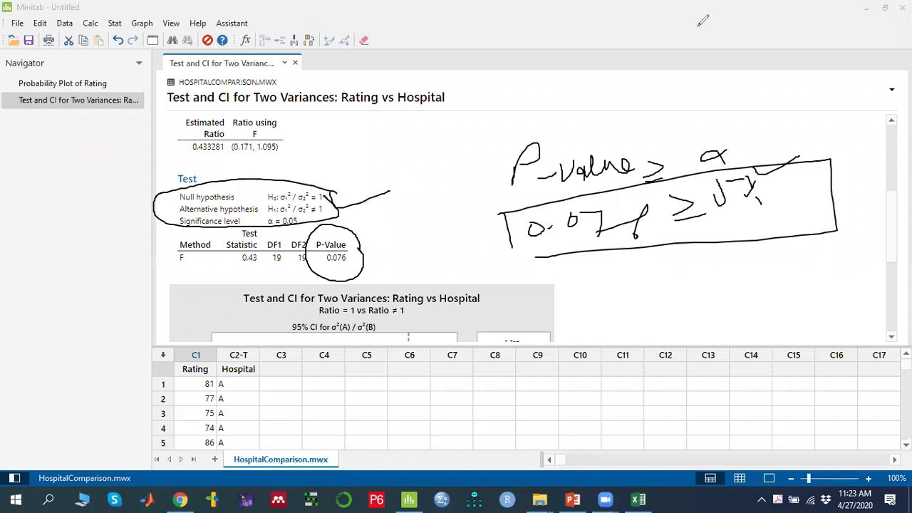
key(Escape)
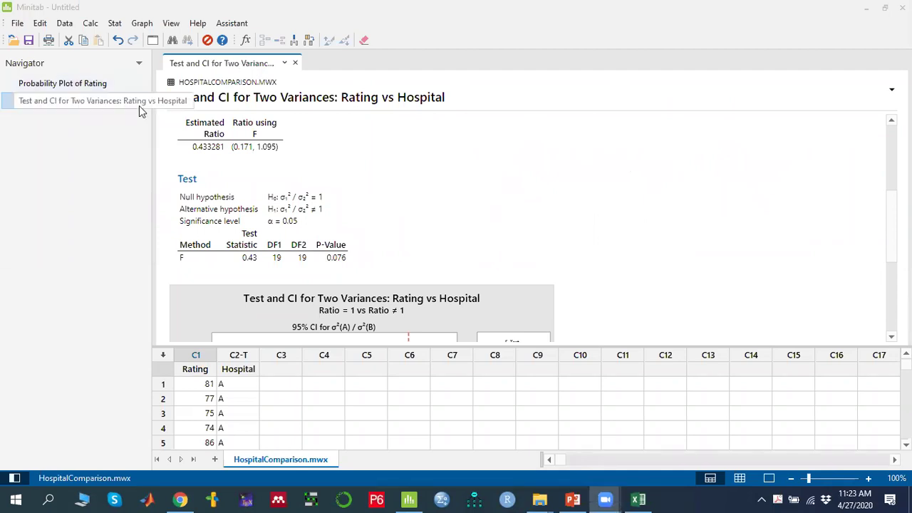
Review the summary plot and rerun the two-sample variance test of Rating by Hospital without the normal distribution option
scroll(258, 175, down, 3)
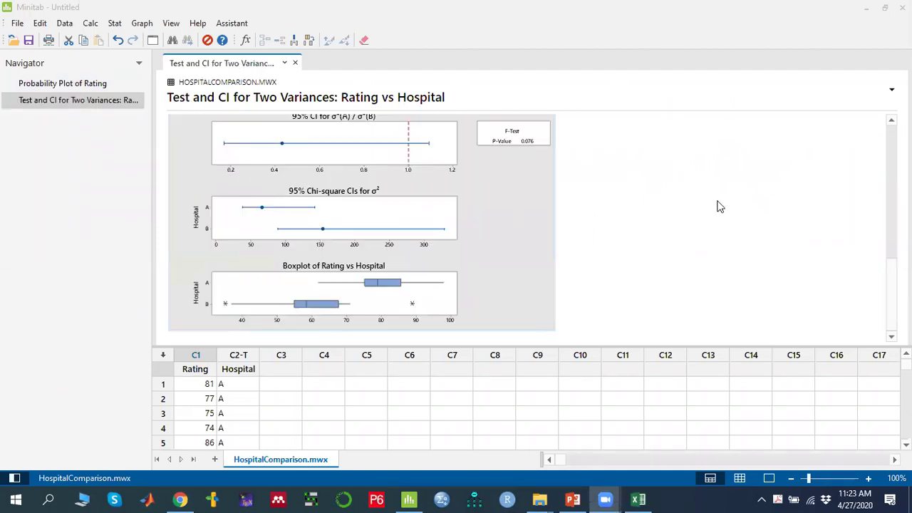
scroll(570, 226, up, 3)
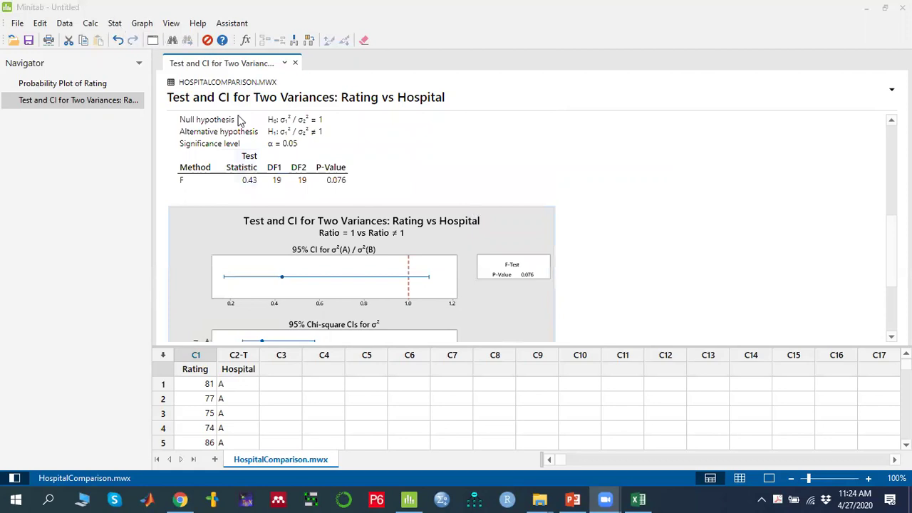
click(284, 231)
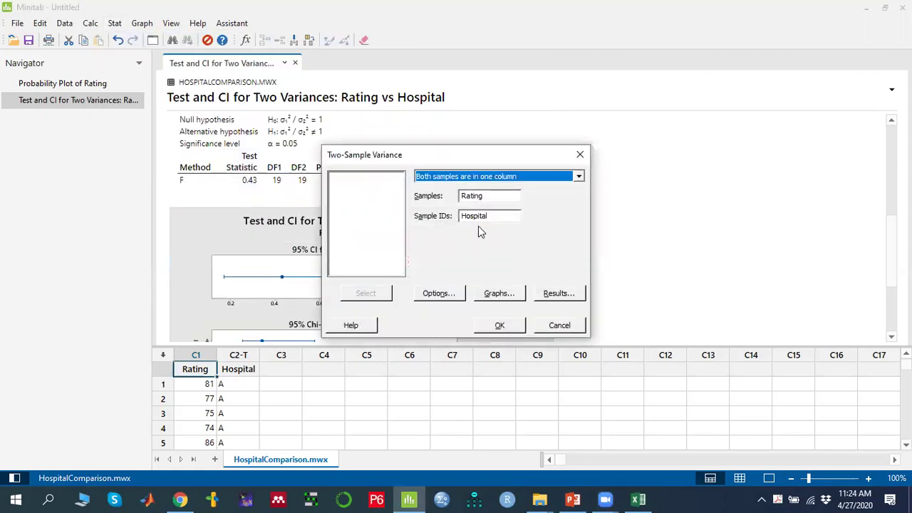
click(438, 294)
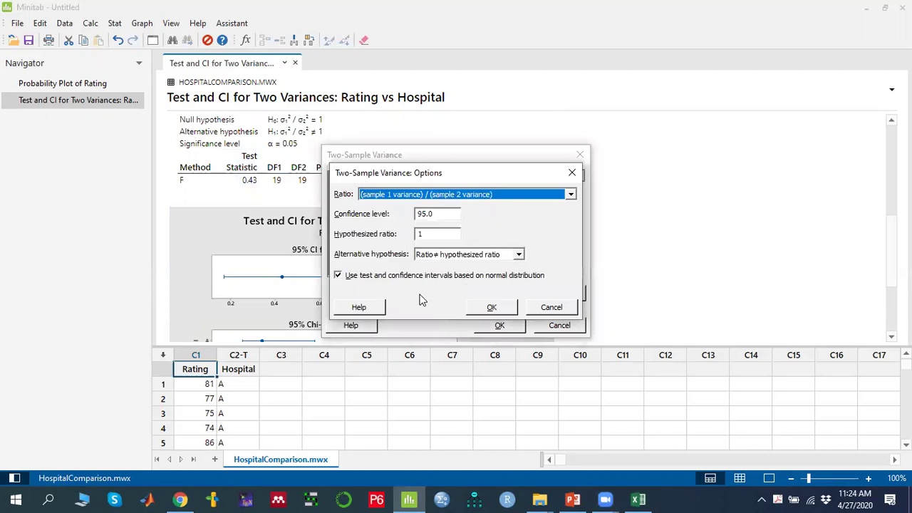
click(366, 278)
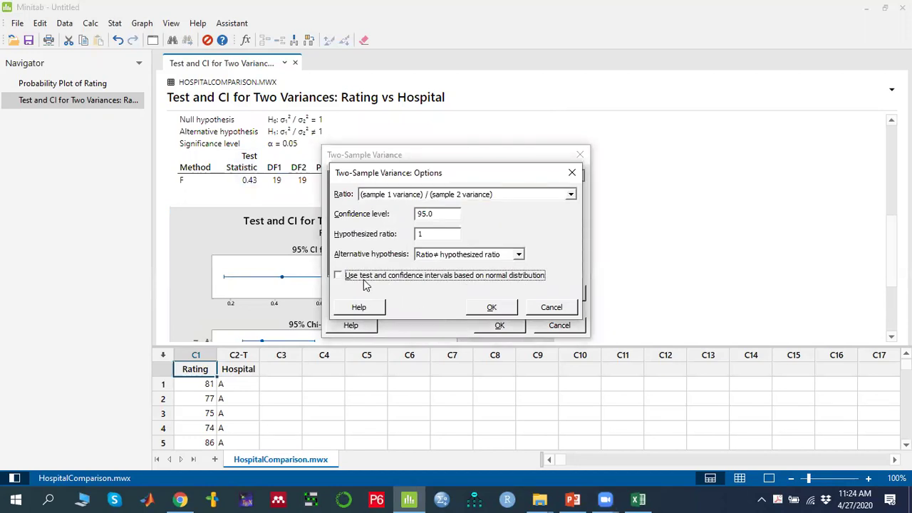
click(491, 308)
click(498, 325)
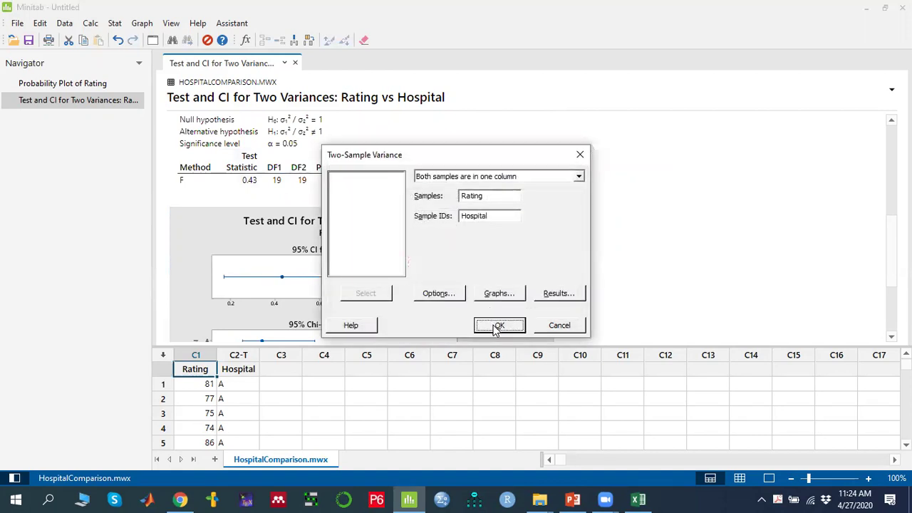
Review the new variance results, check-mark the Bonett row, outline the Levene row with its P-Value, and clear the annotations
scroll(493, 257, down, 5)
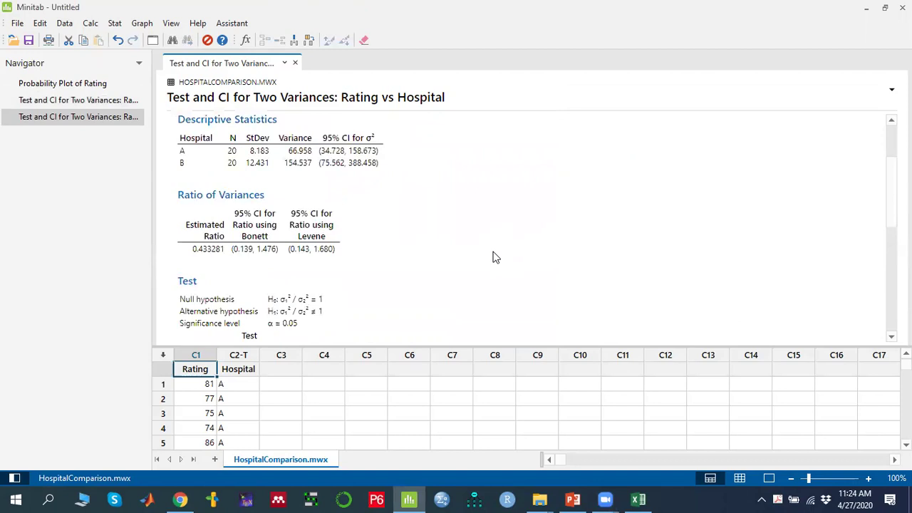
scroll(496, 257, down, 3)
scroll(496, 257, up, 4)
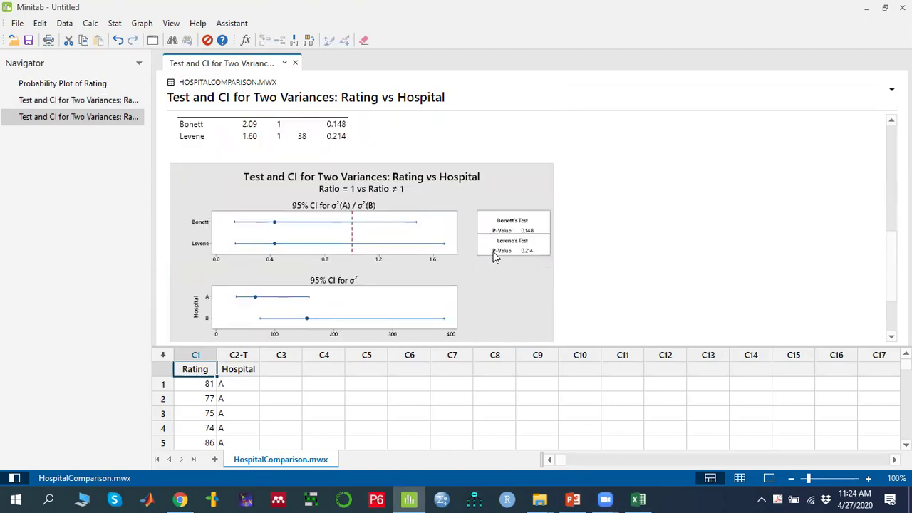
click(432, 95)
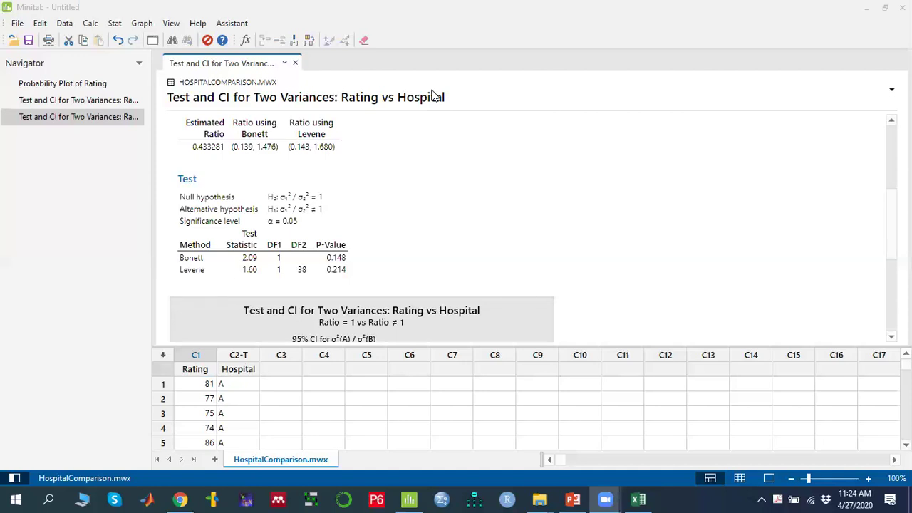
drag(175, 277, 377, 270)
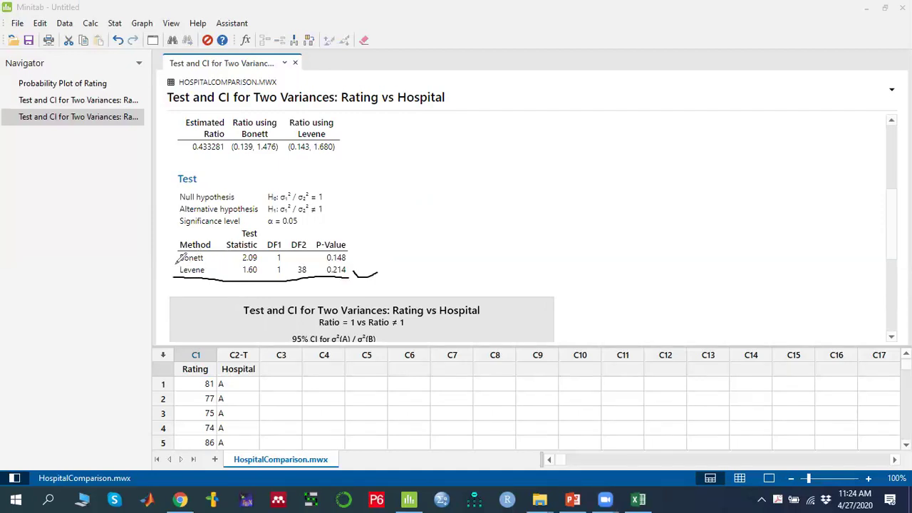
drag(169, 254, 187, 244)
mouse_move(173, 268)
mouse_down()
mouse_move(174, 282)
mouse_move(374, 270)
mouse_move(333, 277)
mouse_move(356, 262)
mouse_move(425, 251)
mouse_up()
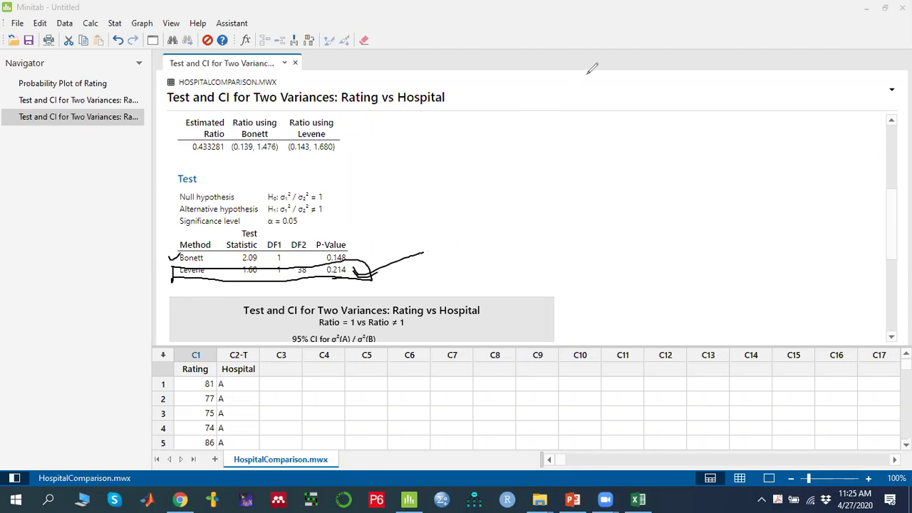
key(e)
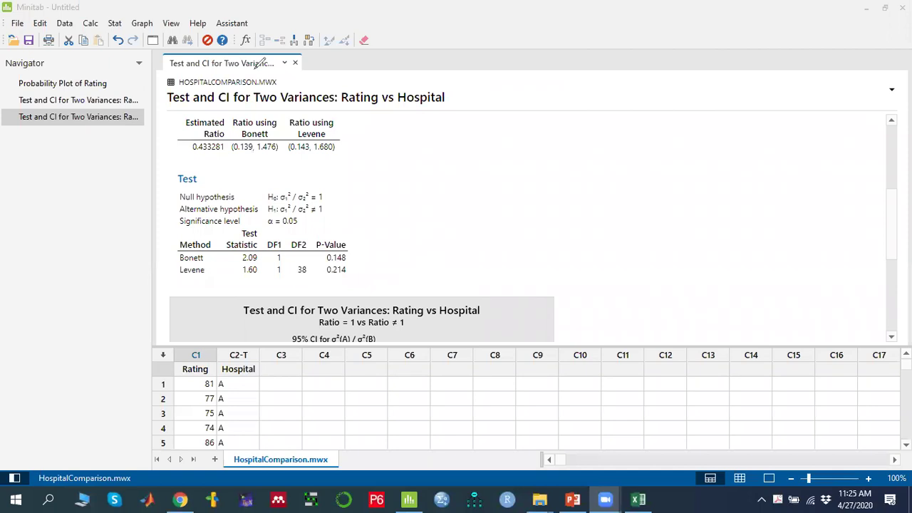
Set up a Test for Equal Variances with Rating as the response and Hospital as the factor, with responses in one column
click(116, 27)
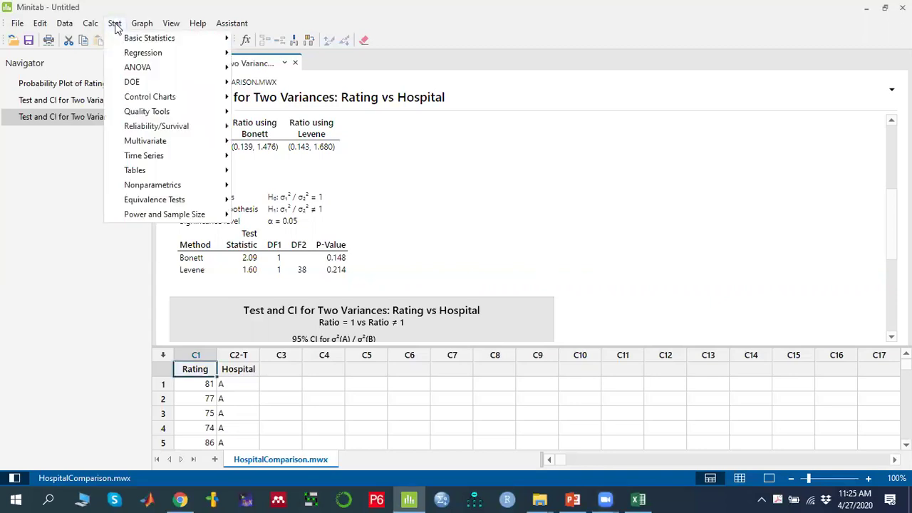
mouse_move(159, 65)
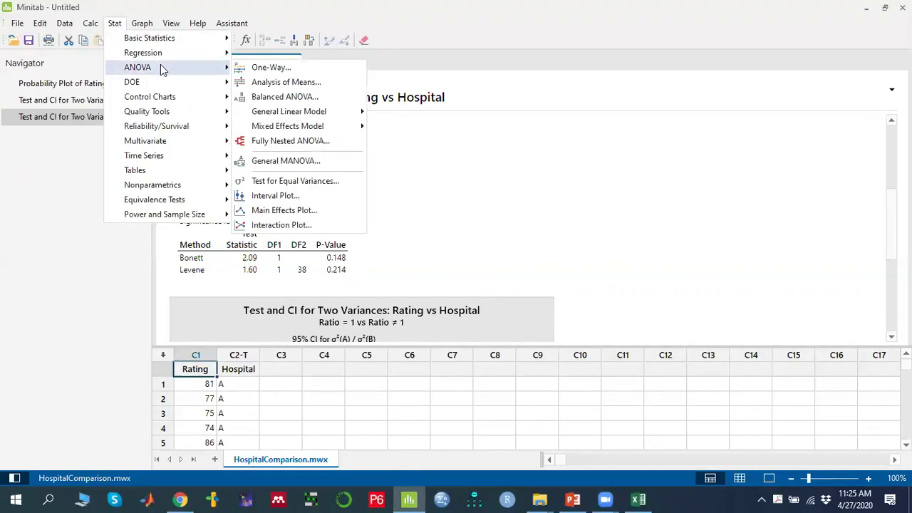
click(329, 180)
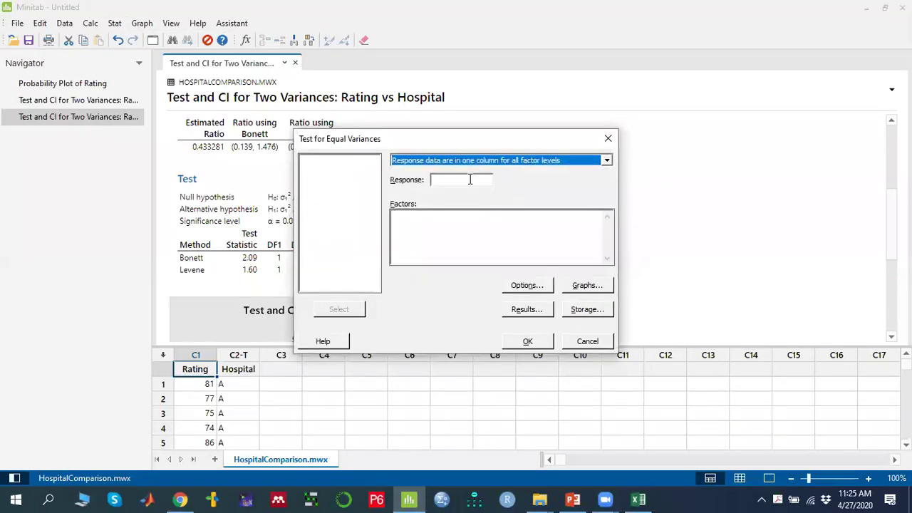
click(472, 180)
click(606, 160)
click(606, 160)
click(451, 178)
double_click(335, 161)
double_click(334, 168)
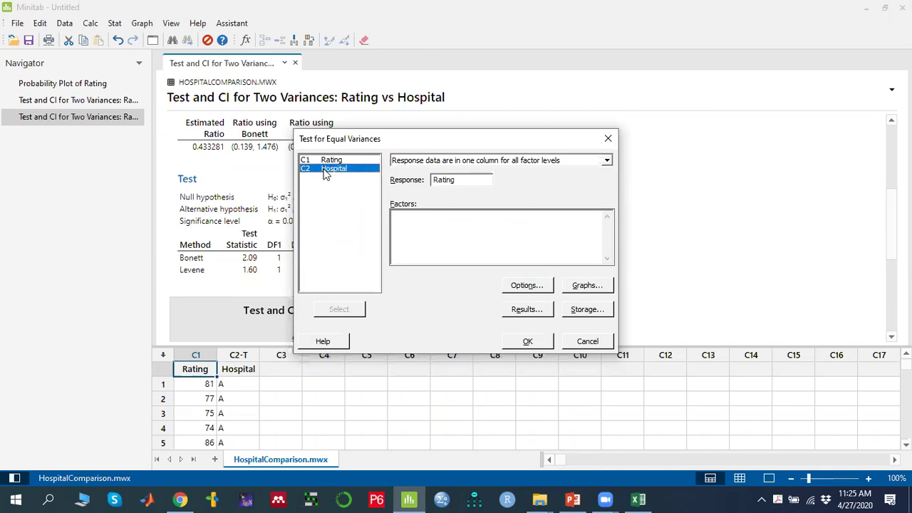
Enable the test based on normal distribution, run the Test for Equal Variances, and review its results
click(528, 286)
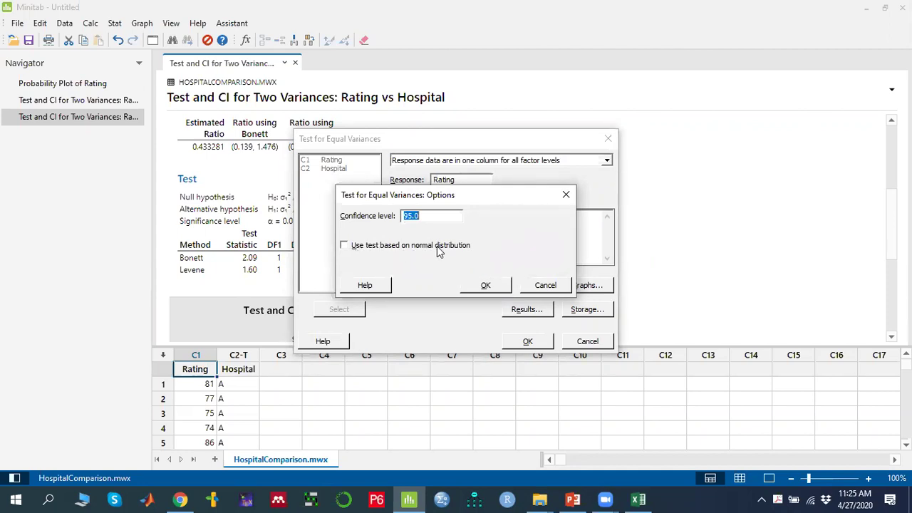
click(344, 246)
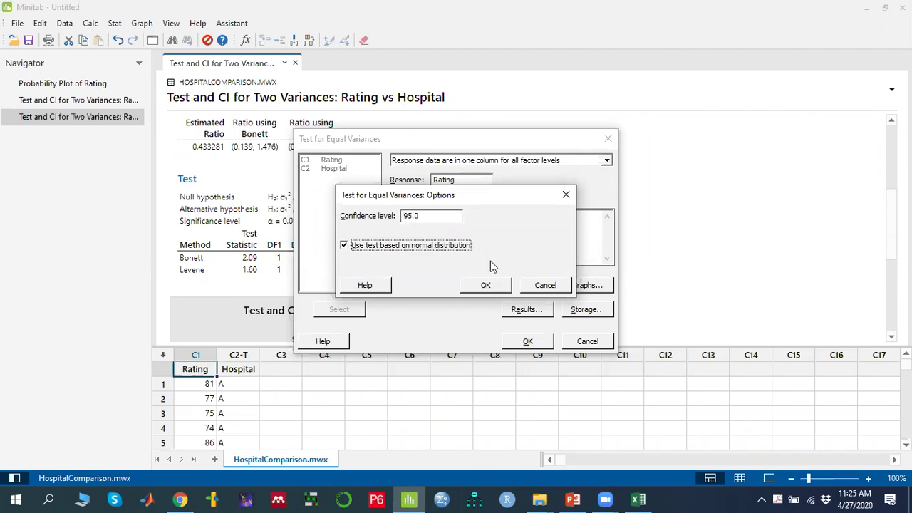
click(485, 285)
click(527, 340)
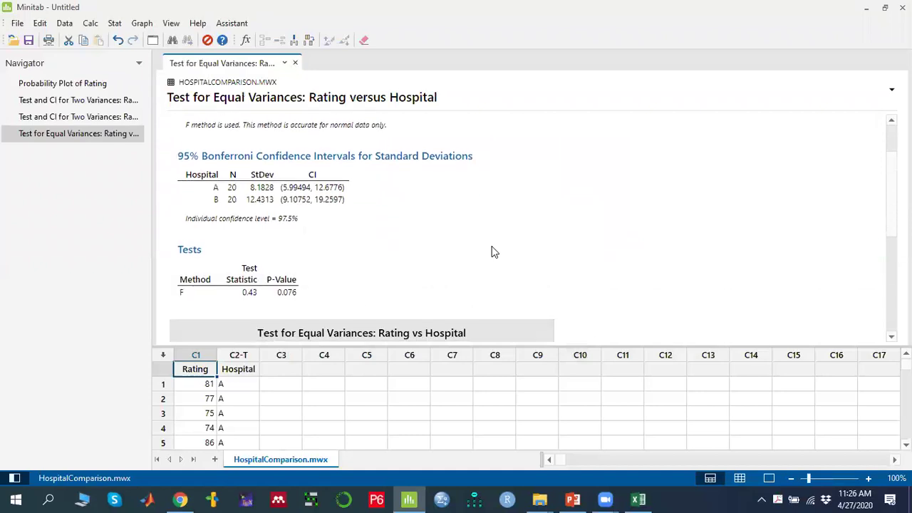
scroll(492, 246, up, 2)
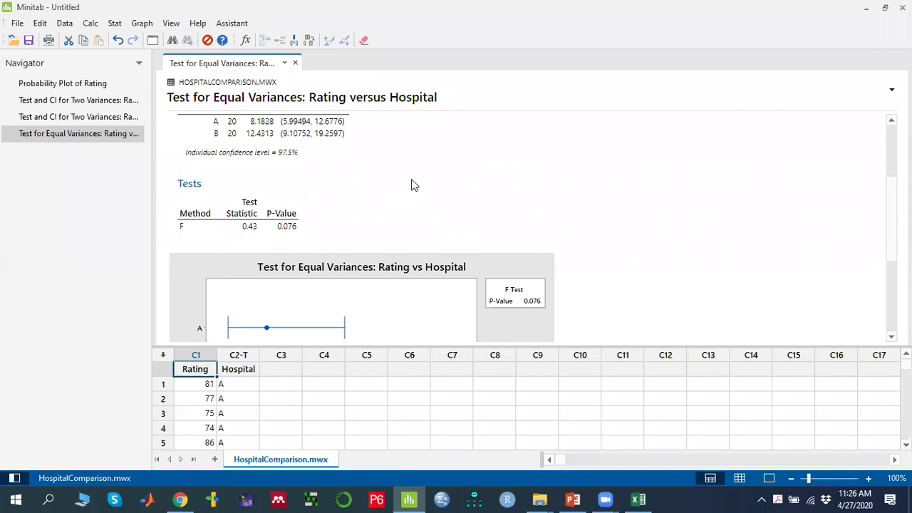
Set up a 2-Sample t test with Rating as the samples and Hospital as the sample IDs
click(116, 26)
mouse_move(140, 40)
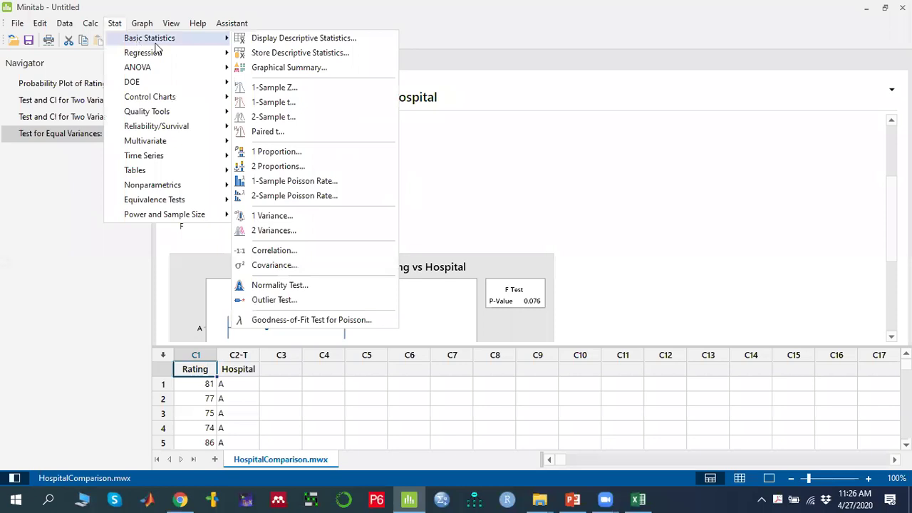
click(279, 120)
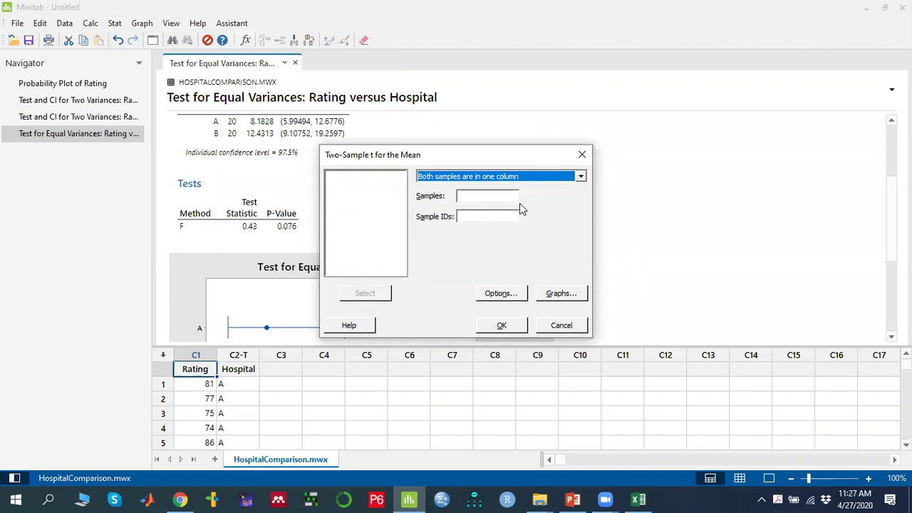
click(485, 199)
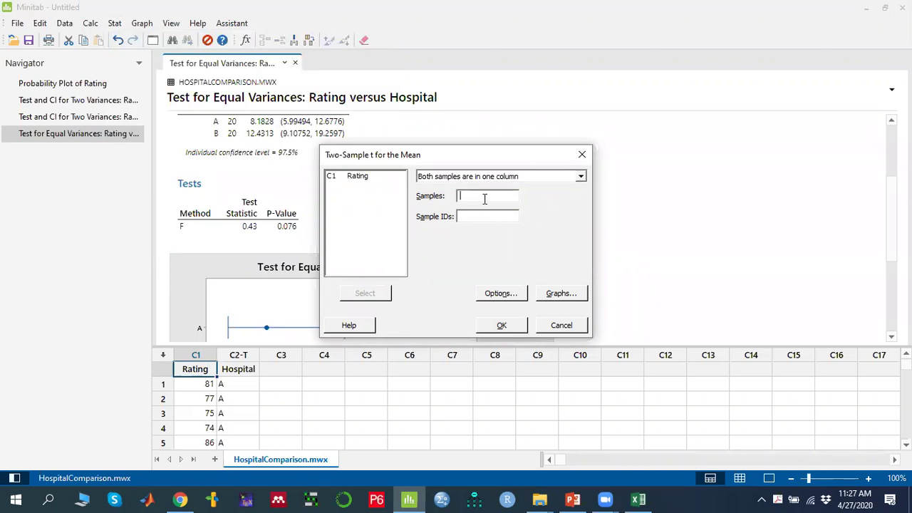
double_click(357, 178)
double_click(359, 186)
Keep the alternative hypothesis as Difference ≠ hypothesized difference and set the t test to assume equal variances
click(498, 296)
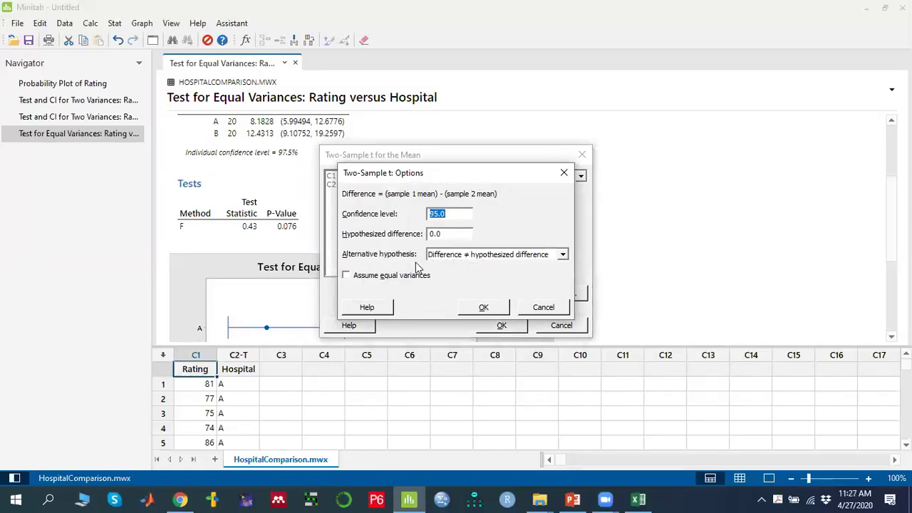
click(563, 255)
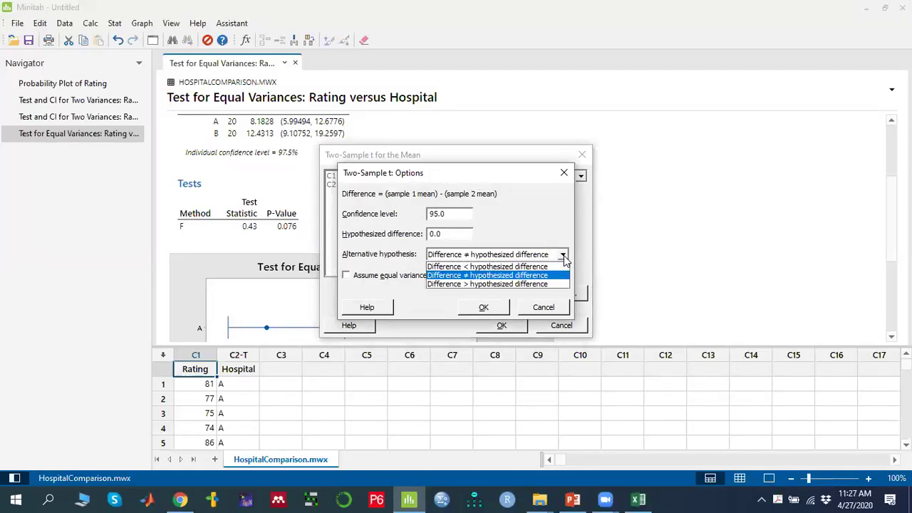
click(497, 277)
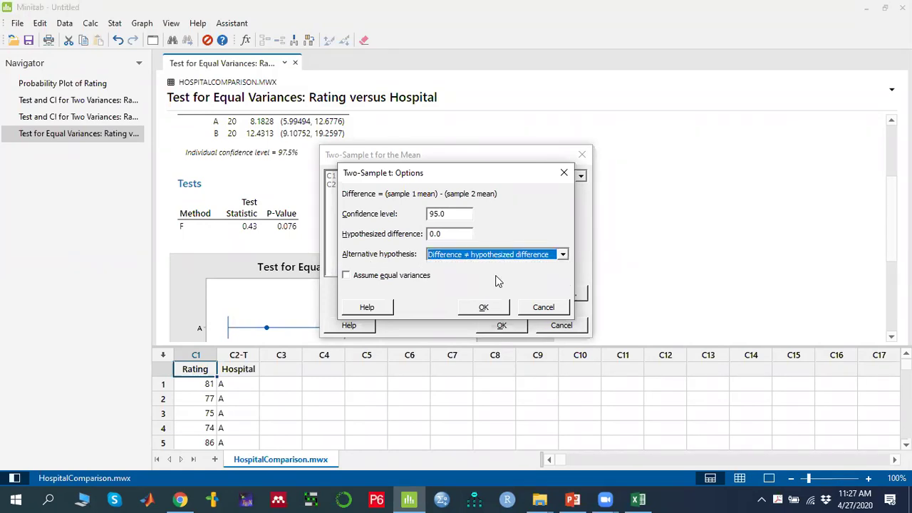
click(449, 234)
drag(449, 234, 430, 236)
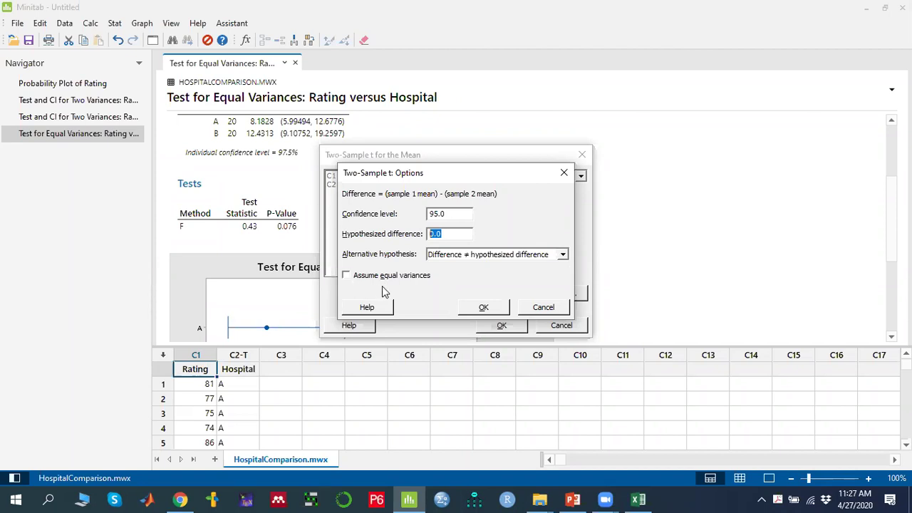
click(347, 278)
click(484, 308)
Add a boxplot to the 2-Sample t test output and run the test
click(559, 293)
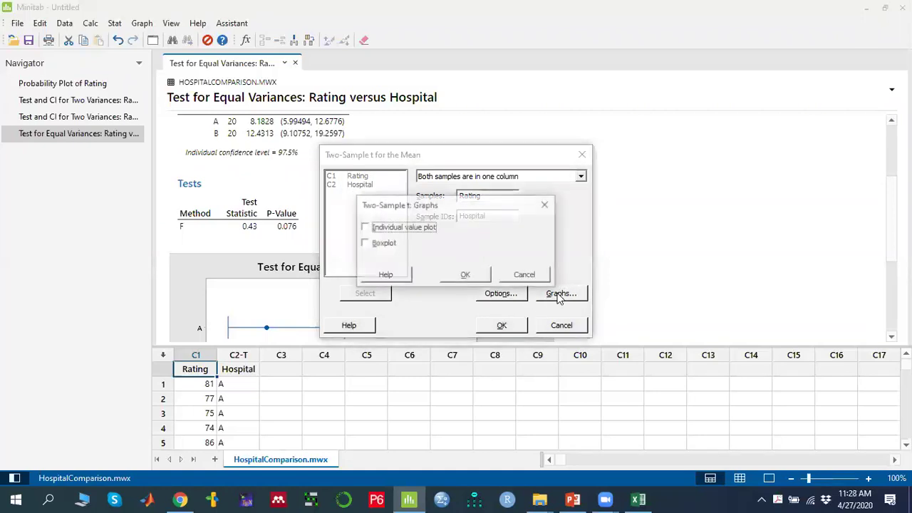
click(385, 245)
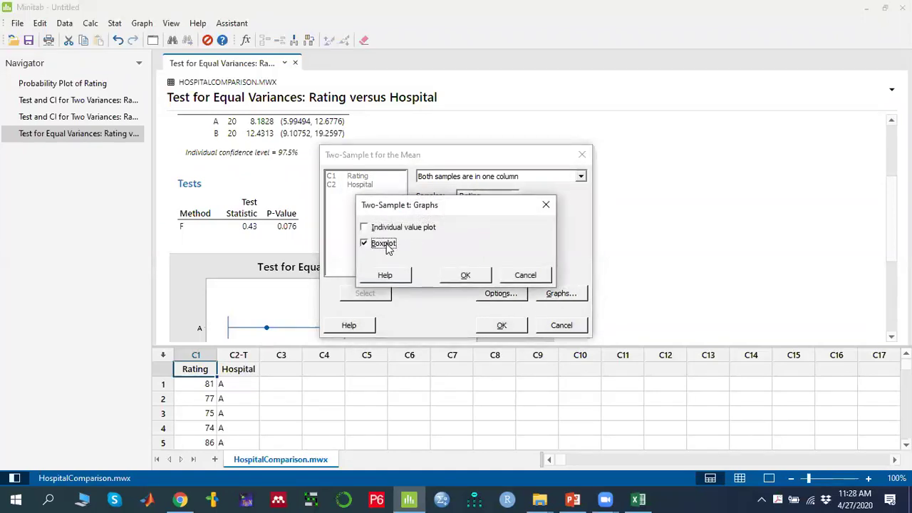
click(465, 276)
click(501, 325)
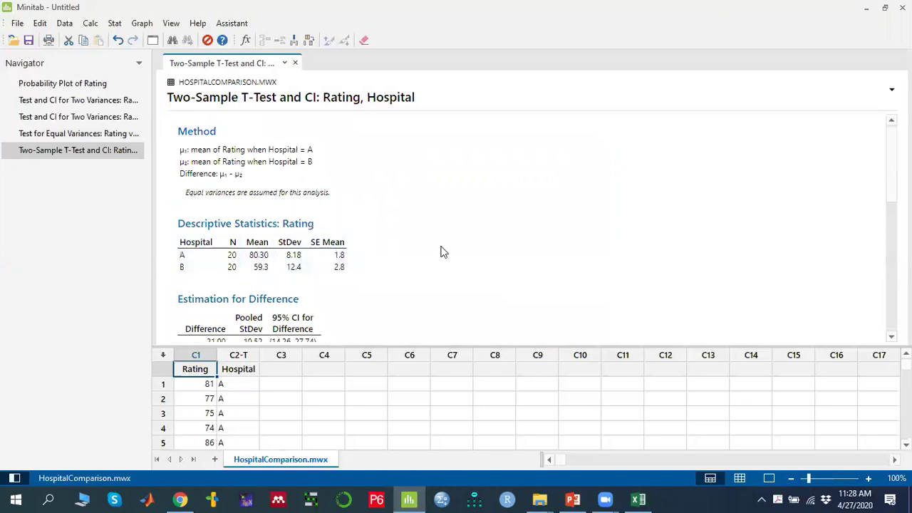
Annotate the t test results by circling the 95% CI, bracketing the hypotheses, check-marking the test row and underlining its P-Value
scroll(442, 253, down, 3)
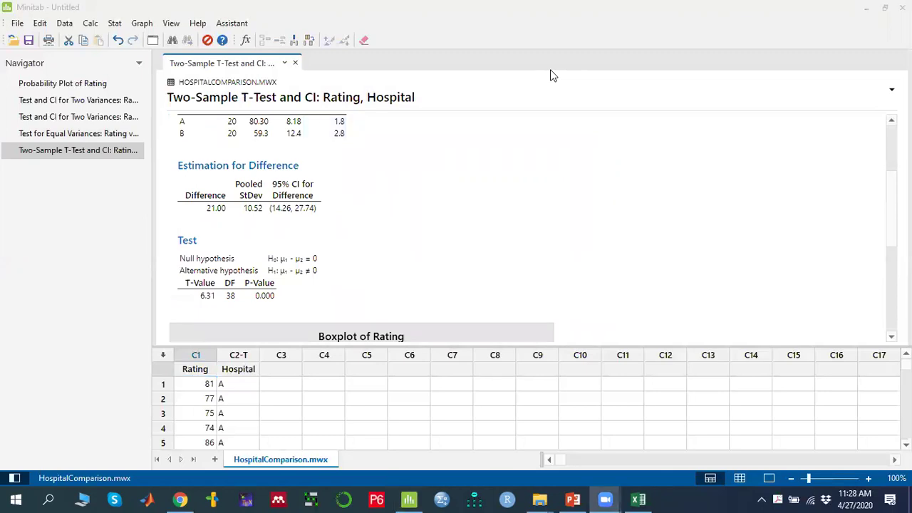
mouse_move(328, 180)
mouse_down()
mouse_move(282, 170)
mouse_move(268, 214)
mouse_move(341, 178)
mouse_move(331, 175)
mouse_up()
mouse_move(325, 250)
mouse_down()
mouse_move(319, 277)
mouse_move(333, 291)
mouse_up()
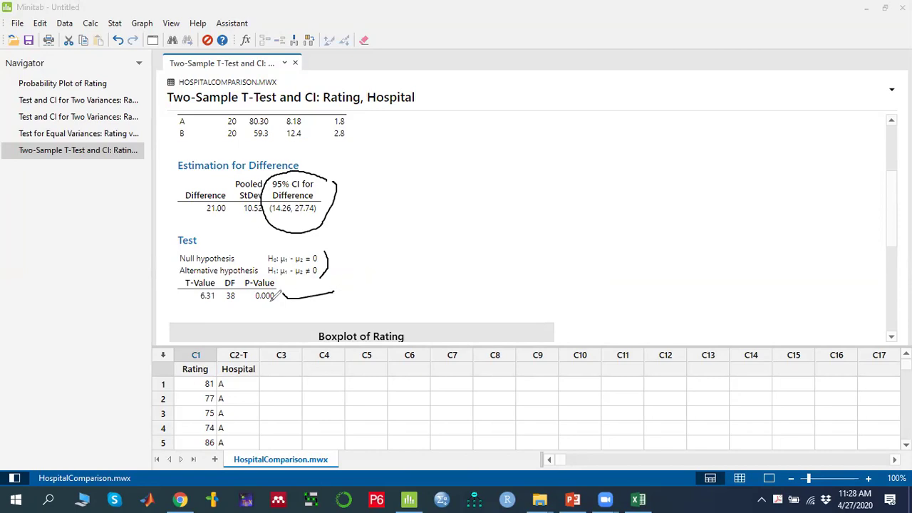
drag(255, 303, 286, 305)
Handwrite "P-va < α" and "0.00 < 5%" as screen annotations beside the t test results
mouse_move(554, 187)
mouse_down()
mouse_move(604, 167)
mouse_move(652, 163)
mouse_move(650, 176)
mouse_up()
drag(730, 146, 749, 167)
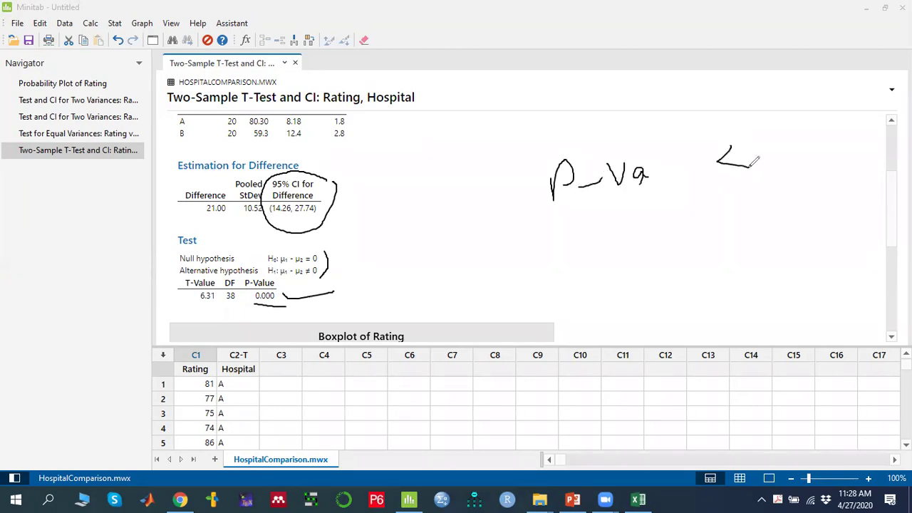
mouse_move(828, 138)
mouse_down()
mouse_move(817, 203)
mouse_move(828, 205)
mouse_move(845, 187)
mouse_move(852, 204)
mouse_up()
drag(764, 207, 782, 226)
mouse_move(618, 241)
mouse_down()
mouse_move(611, 255)
mouse_move(624, 243)
mouse_move(652, 249)
mouse_move(664, 241)
mouse_up()
click(639, 246)
drag(651, 238, 694, 242)
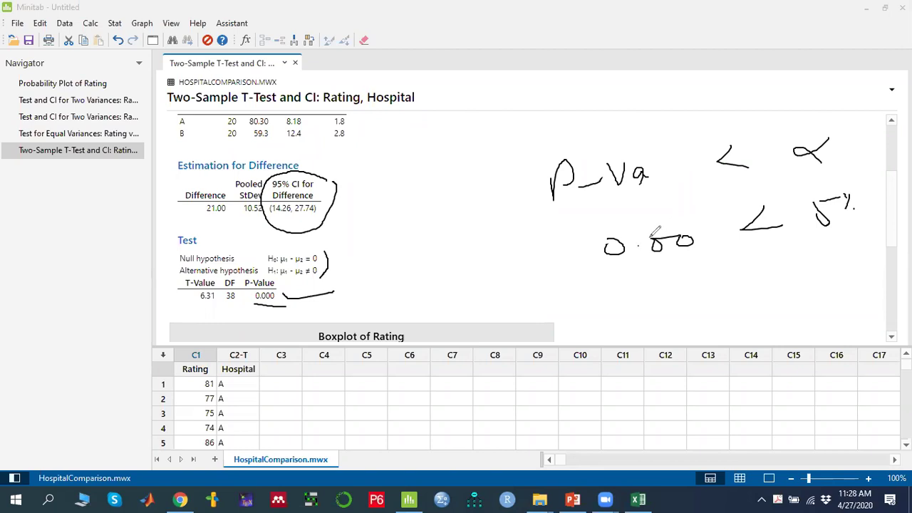
Box the handwritten "0.00 < 5%" comparison, put a check mark beside it, and clear all annotations
mouse_move(591, 231)
mouse_down()
mouse_move(596, 273)
mouse_move(909, 158)
mouse_move(902, 236)
mouse_move(576, 273)
mouse_up()
drag(518, 260, 594, 218)
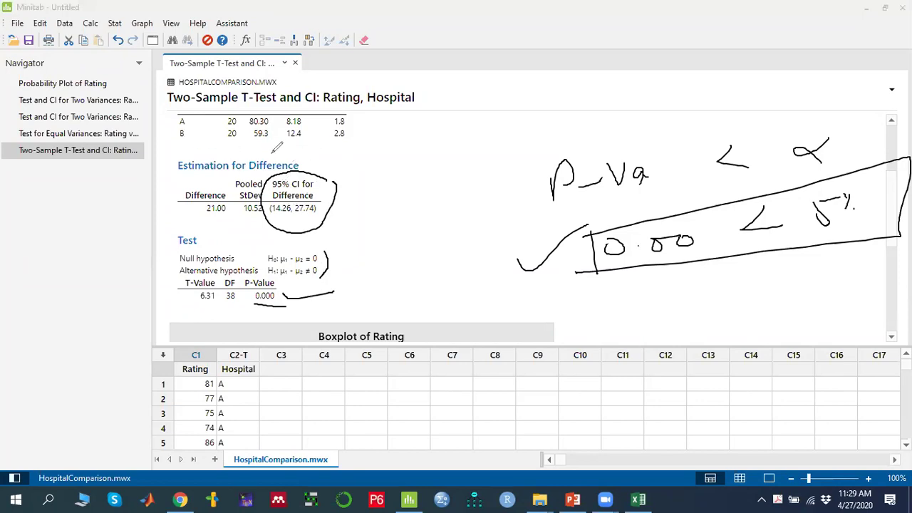
click(707, 61)
click(449, 163)
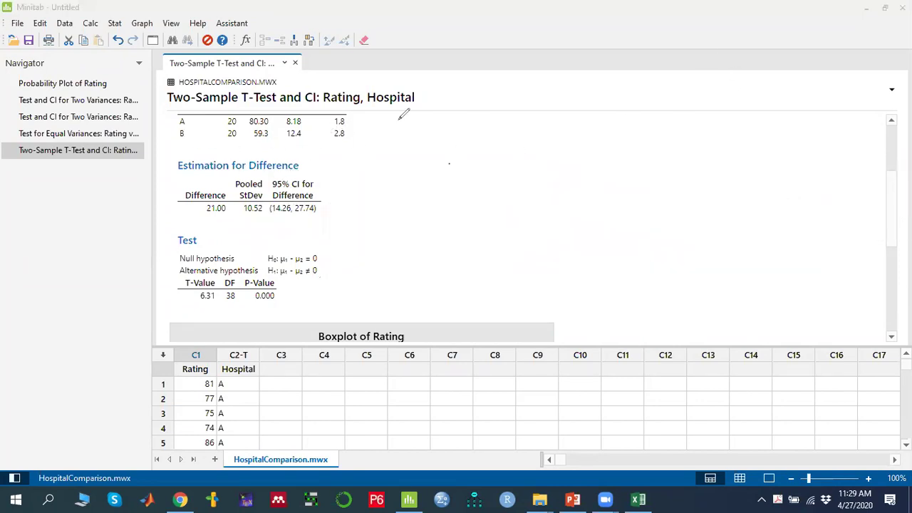
In Descriptive Statistics, circle both means and hospital A, mark the StDev values and hospital B, and clear the annotations
click(285, 68)
click(417, 203)
scroll(417, 203, up, 3)
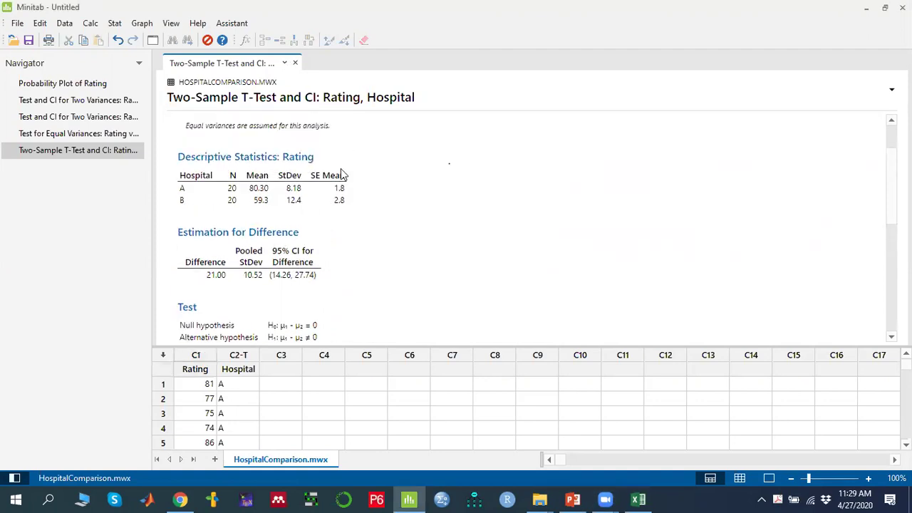
click(331, 106)
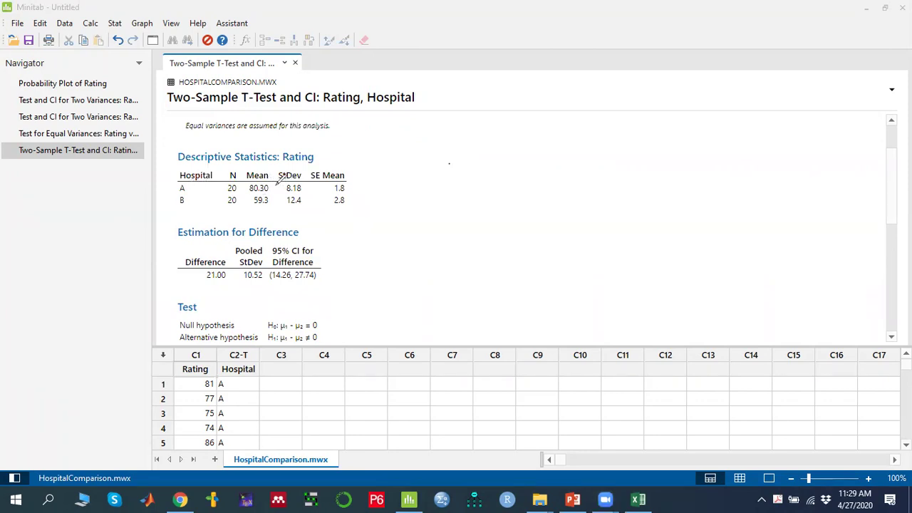
mouse_move(264, 181)
mouse_down()
mouse_move(243, 187)
mouse_move(276, 189)
mouse_move(250, 201)
mouse_move(272, 215)
mouse_move(286, 189)
mouse_up()
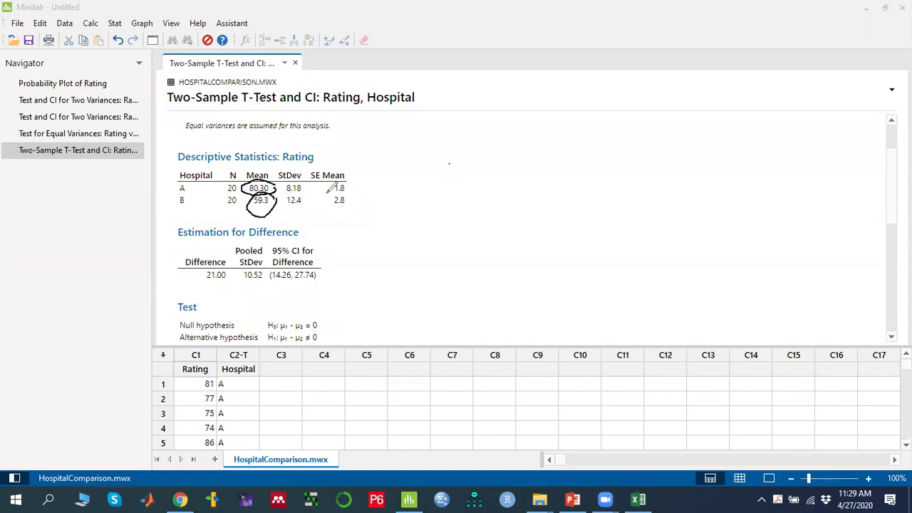
mouse_move(301, 187)
mouse_down()
mouse_move(313, 201)
mouse_move(313, 178)
mouse_up()
mouse_move(203, 181)
mouse_down()
mouse_move(184, 175)
mouse_move(180, 188)
mouse_move(204, 171)
mouse_up()
mouse_move(170, 201)
mouse_down()
mouse_move(174, 208)
mouse_move(187, 191)
mouse_up()
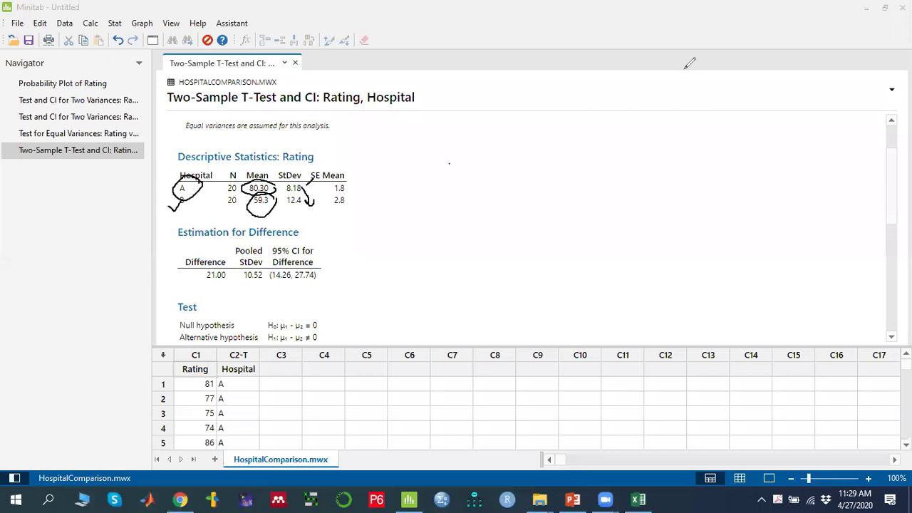
click(628, 78)
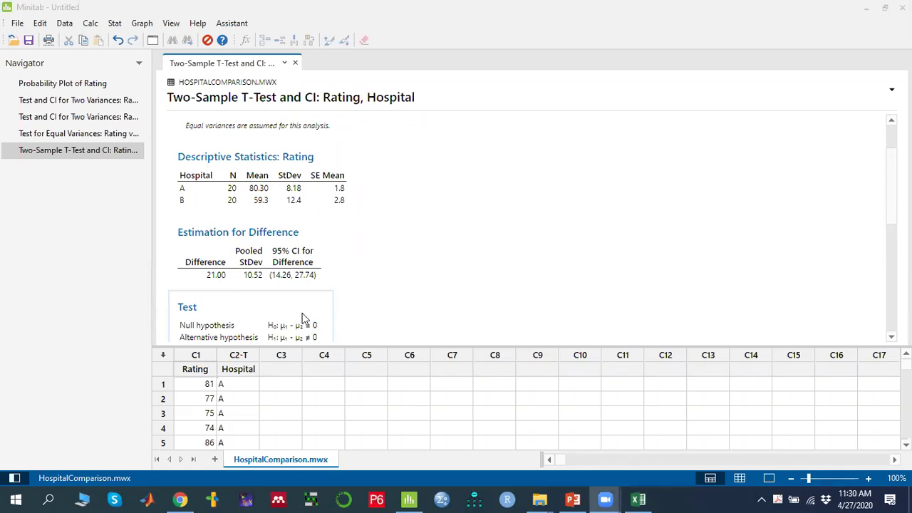
Examine the Boxplot of Rating and switch to PowerPoint to review the mean-difference tests on slide 13
scroll(428, 271, down, 6)
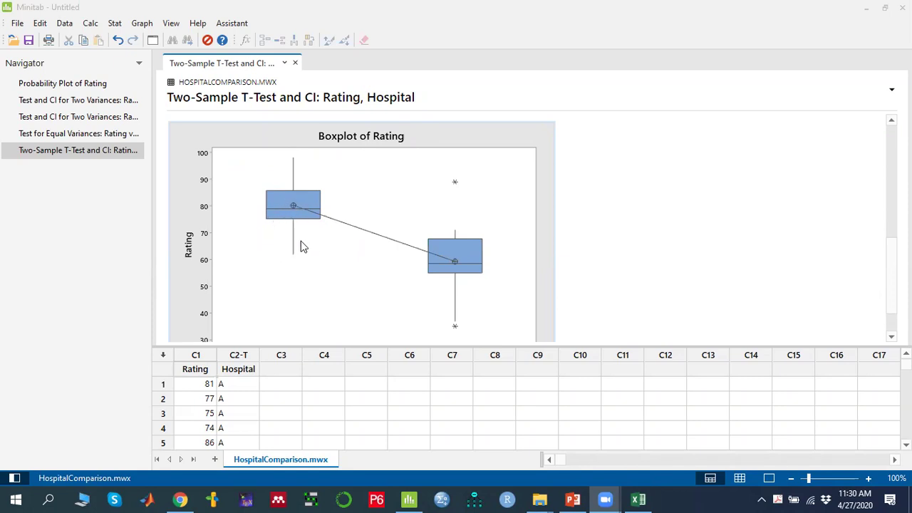
click(573, 498)
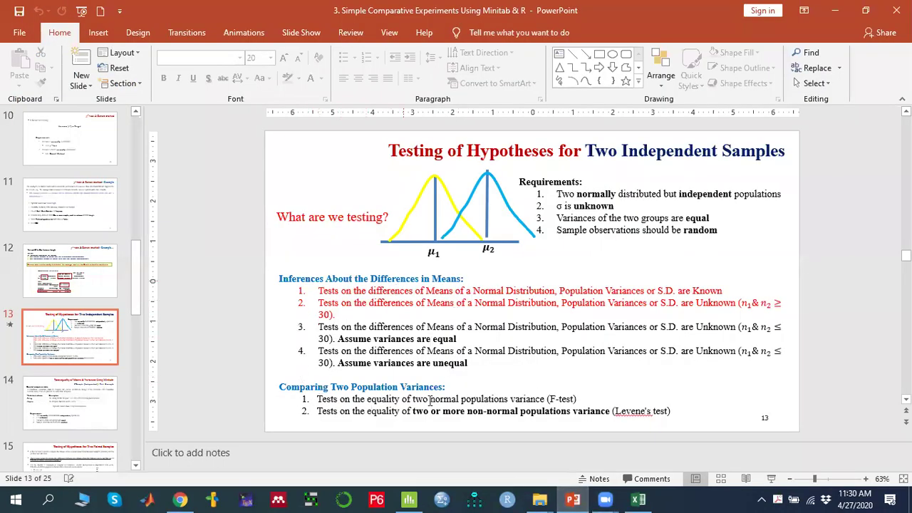
drag(315, 331, 542, 398)
click(660, 419)
click(400, 354)
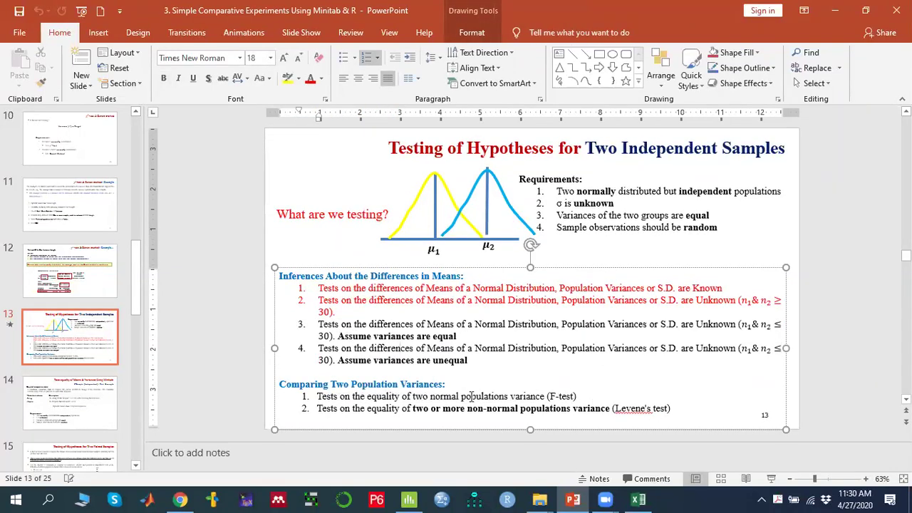
Highlight the F-test and Levene's test lines under Comparing Two Population Variances while reviewing when each applies
drag(489, 397, 590, 390)
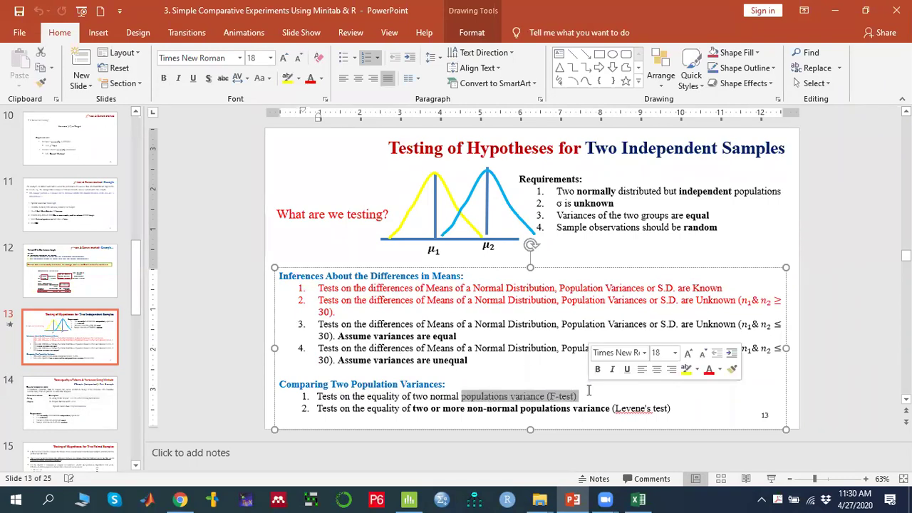
click(521, 410)
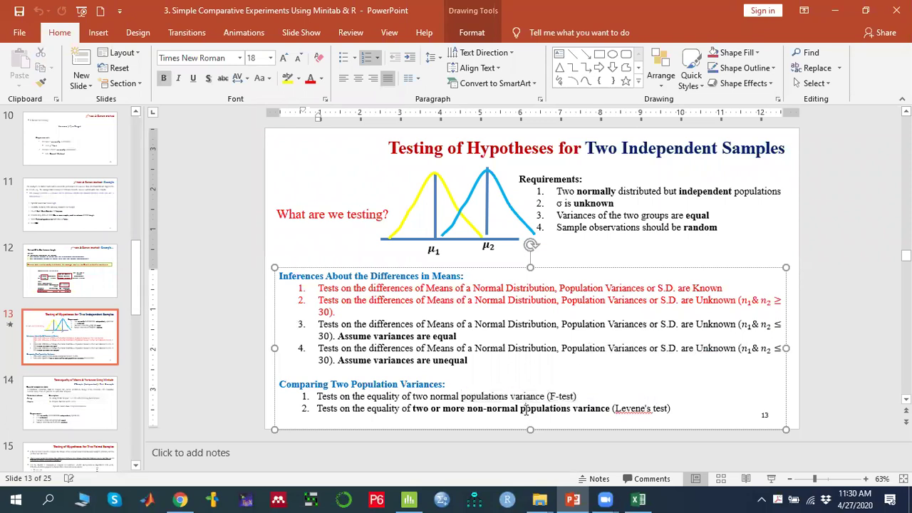
drag(414, 409, 670, 408)
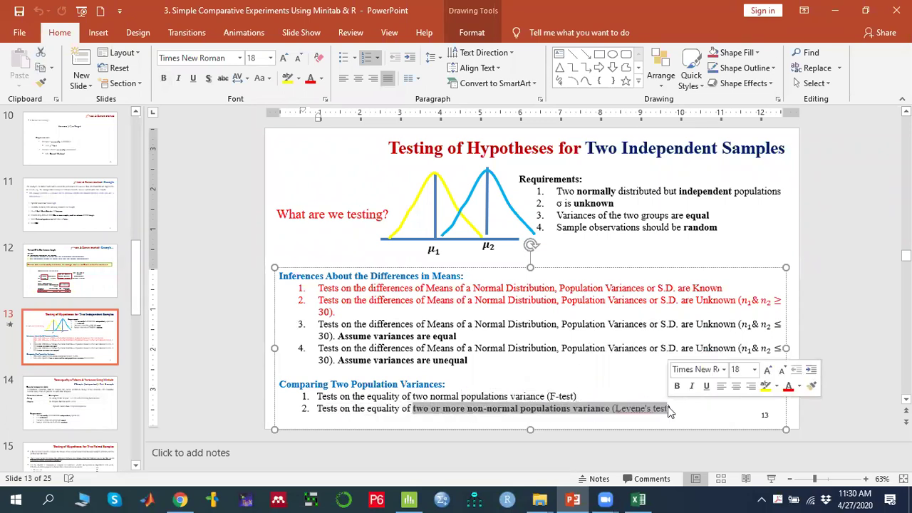
click(505, 397)
shift+click(588, 408)
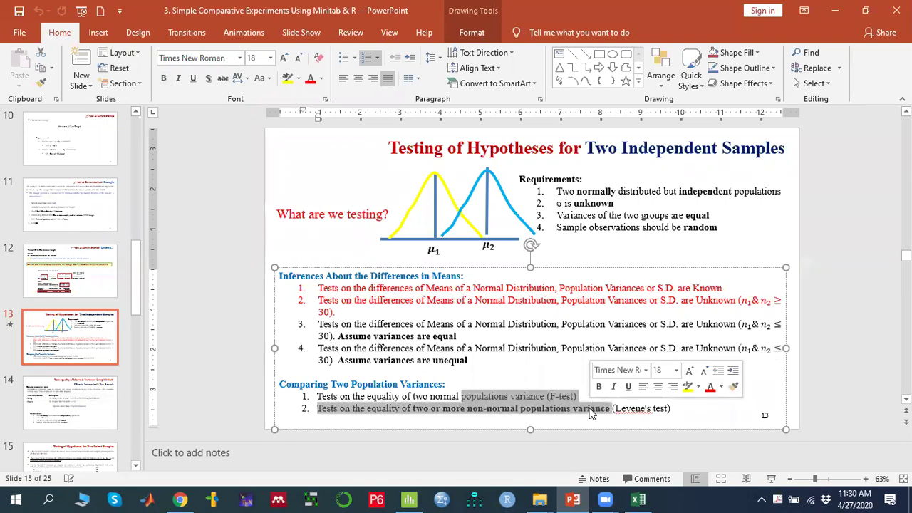
drag(414, 396, 554, 402)
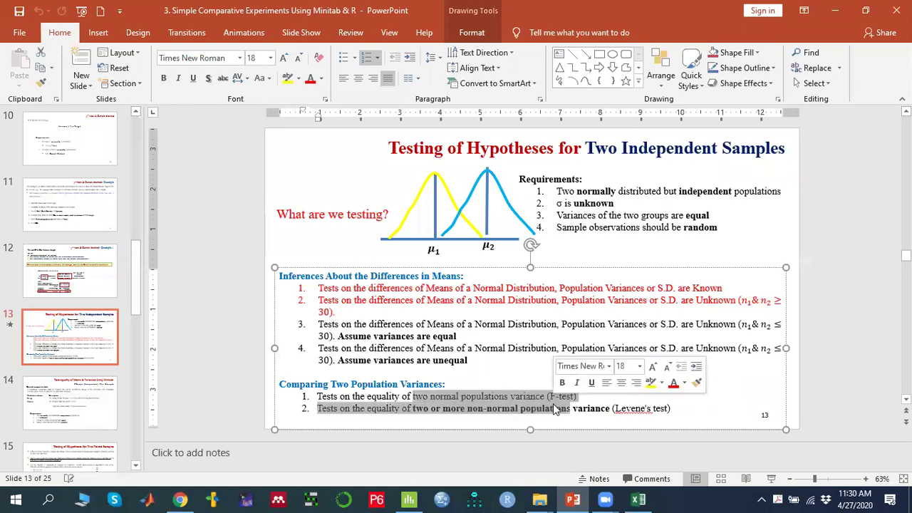